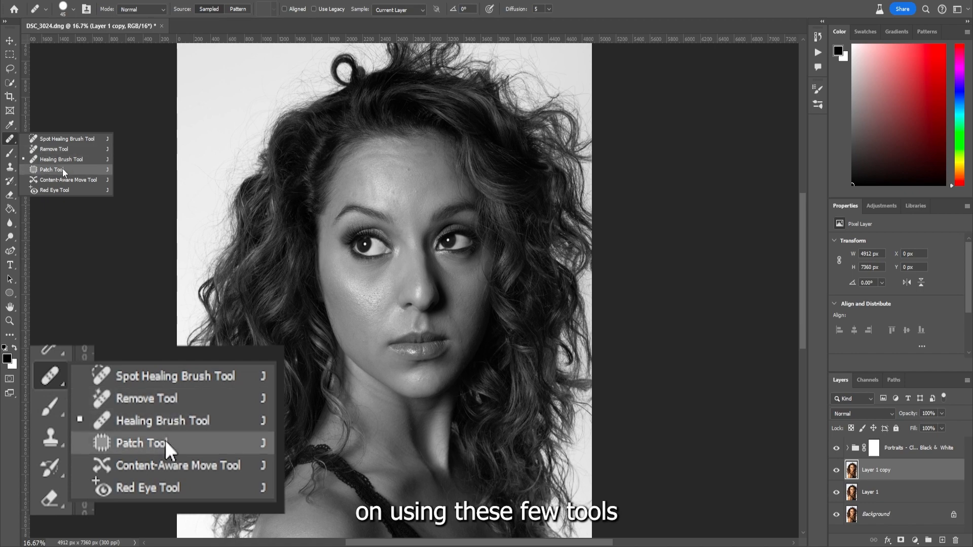
Patch the small blemishes on the forehead of Layer 1 copy with clean skin using the Patch Tool.
click(63, 168)
key(ctrl+plus)
key(ctrl+plus)
scroll(533, 276, up, 4)
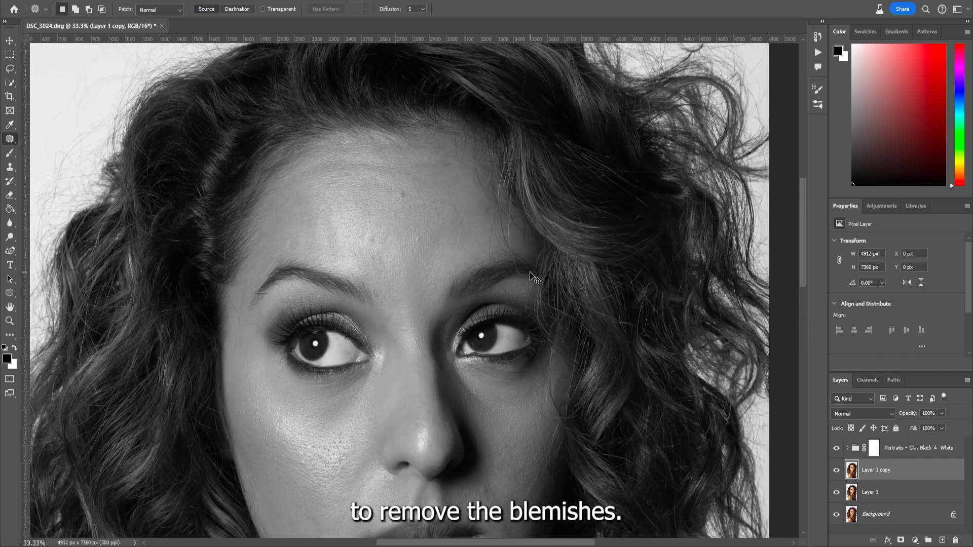
mouse_move(354, 206)
mouse_down()
mouse_move(354, 214)
mouse_move(361, 208)
mouse_up()
mouse_move(363, 202)
mouse_down()
mouse_move(345, 210)
mouse_move(374, 206)
mouse_move(350, 219)
mouse_move(416, 232)
mouse_move(403, 210)
mouse_move(396, 218)
mouse_move(385, 207)
mouse_up()
mouse_move(390, 214)
mouse_down()
mouse_move(460, 254)
mouse_move(460, 223)
mouse_up()
Patch the dark spot at the centre of the forehead with nearby skin of similar texture and clear the selection.
key(ctrl+plus)
key(ctrl+plus)
scroll(456, 223, up, 3)
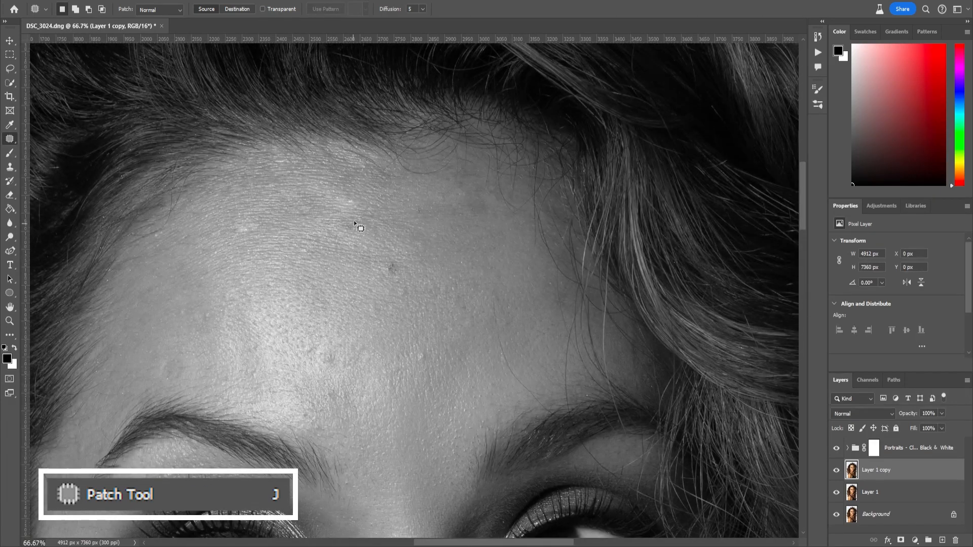
drag(370, 198, 374, 202)
mouse_move(388, 211)
mouse_down()
mouse_move(391, 176)
mouse_move(409, 179)
mouse_move(356, 208)
mouse_move(362, 218)
mouse_up()
mouse_move(354, 221)
mouse_down()
mouse_move(358, 185)
mouse_move(363, 223)
mouse_up()
mouse_move(375, 219)
mouse_down()
mouse_move(378, 191)
mouse_move(377, 230)
mouse_up()
drag(401, 224, 404, 199)
key(ctrl+d)
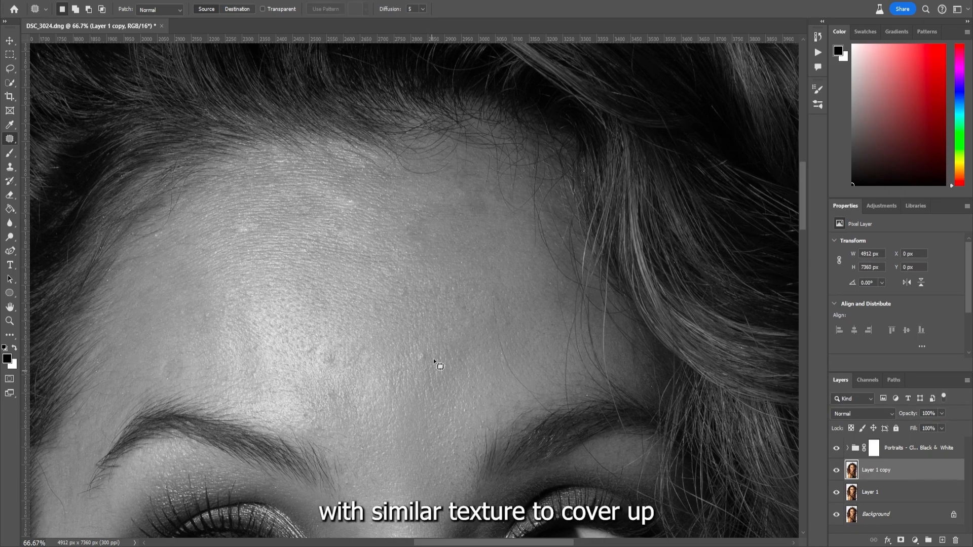
Patch the remaining spots on the lower forehead with adjacent clean skin, deselecting after each patch.
drag(402, 282, 410, 307)
key(ctrl+d)
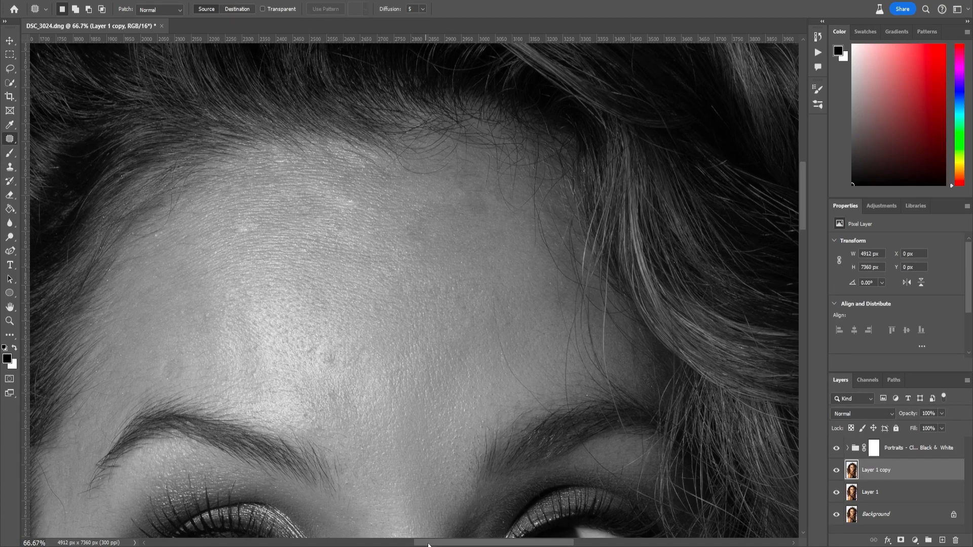
drag(428, 543, 404, 543)
scroll(441, 304, down, 1)
drag(440, 295, 441, 296)
drag(440, 301, 449, 307)
key(ctrl+d)
Patch the blemishes on the brightly lit cheek beside the nose with nearby skin texture.
scroll(533, 365, down, 4)
scroll(539, 371, up, 2)
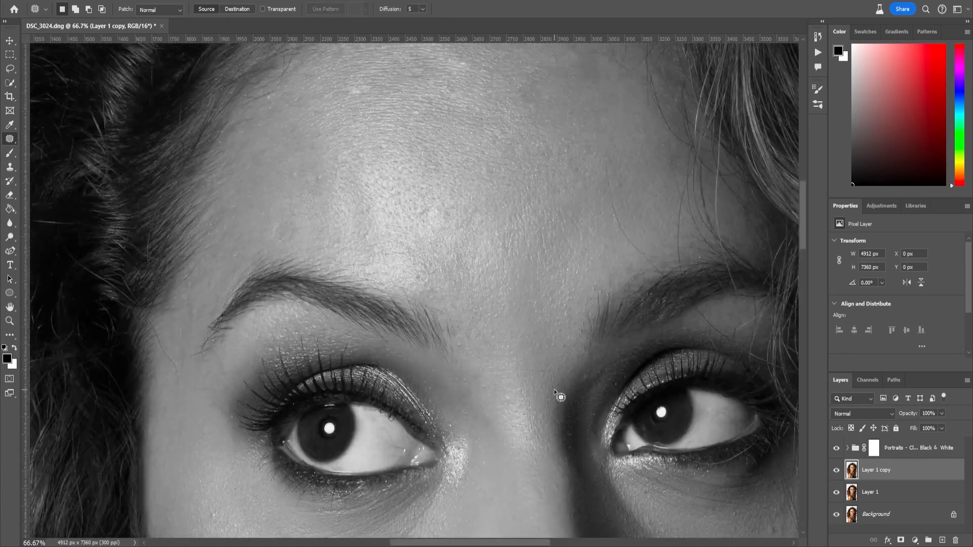
scroll(554, 390, down, 6)
mouse_move(328, 320)
mouse_down()
mouse_move(331, 334)
mouse_move(368, 310)
mouse_up()
key(ctrl+d)
mouse_move(369, 310)
mouse_down()
mouse_move(376, 304)
mouse_move(379, 324)
mouse_up()
drag(380, 324, 385, 305)
key(ctrl+d)
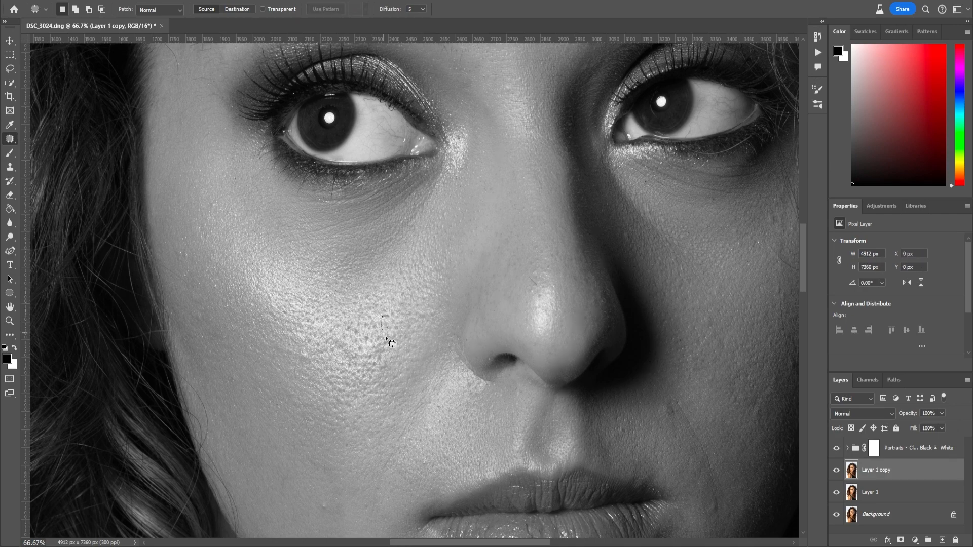
Heal small blemishes on the shadowed cheek and under the eye with a 15-pixel Healing Brush, sampling nearby skin.
key(bracketleft)
key(bracketleft)
key(bracketleft)
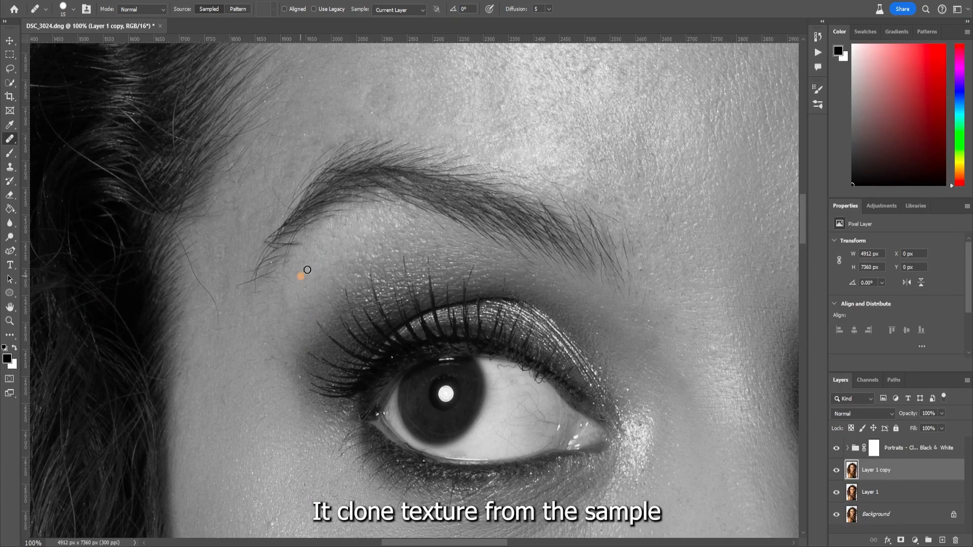
scroll(237, 321, down, 3)
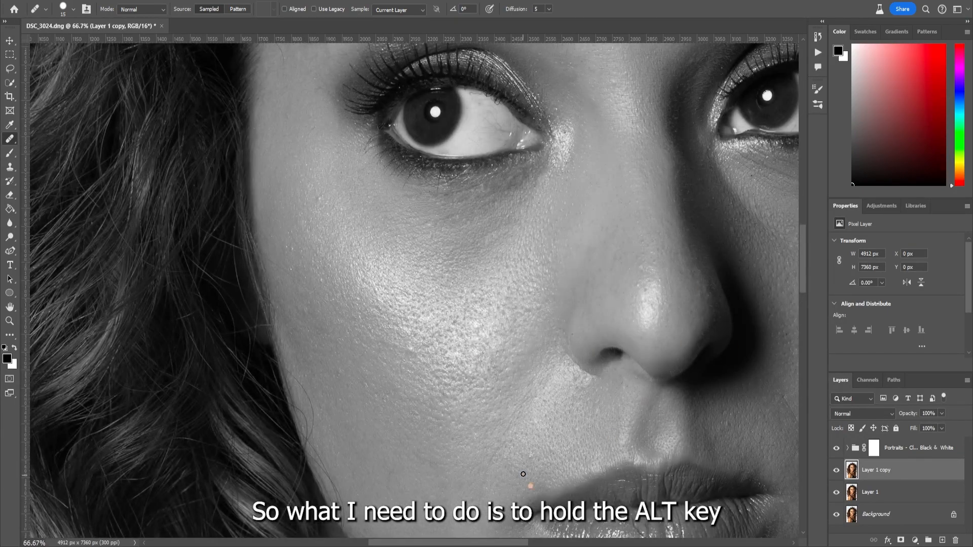
scroll(517, 412, down, 5)
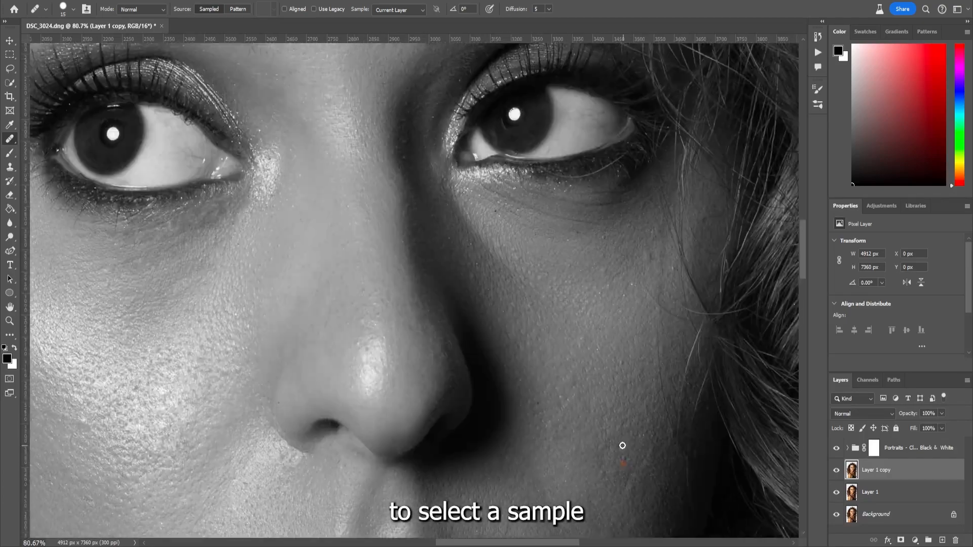
scroll(622, 445, up, 3)
click(563, 400)
scroll(472, 357, down, 2)
click(496, 272)
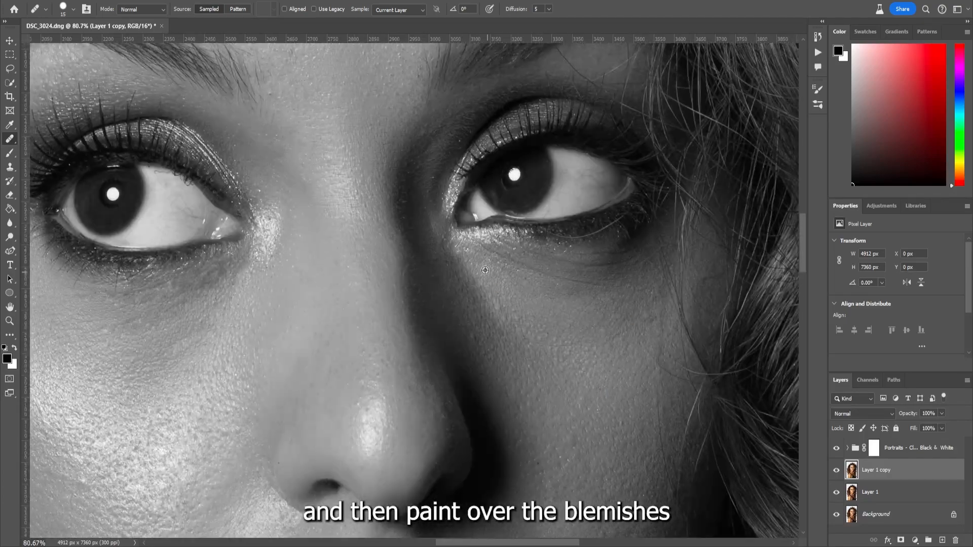
click(613, 267)
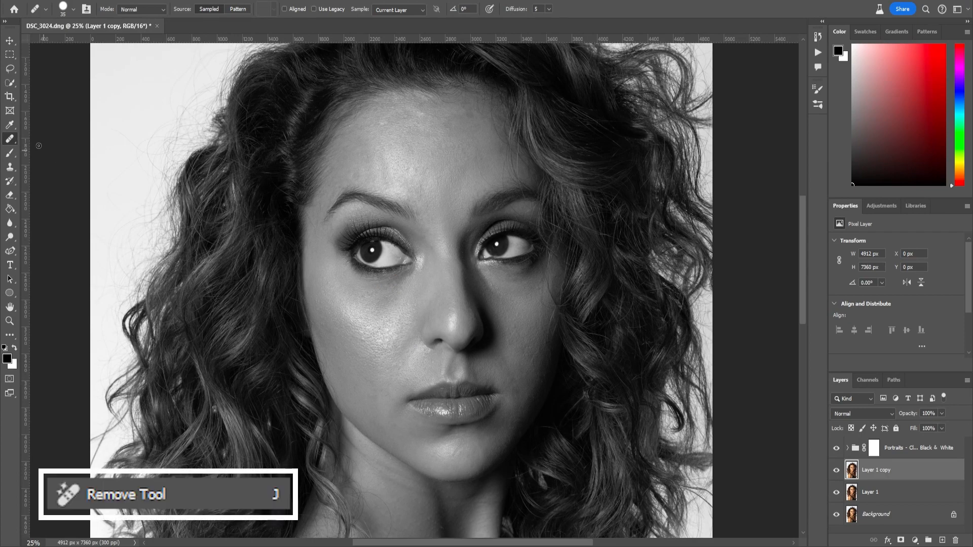
Paint over the creases under the eye on the brightly lit side with the Remove Tool at size 25.
right_click(17, 141)
click(36, 150)
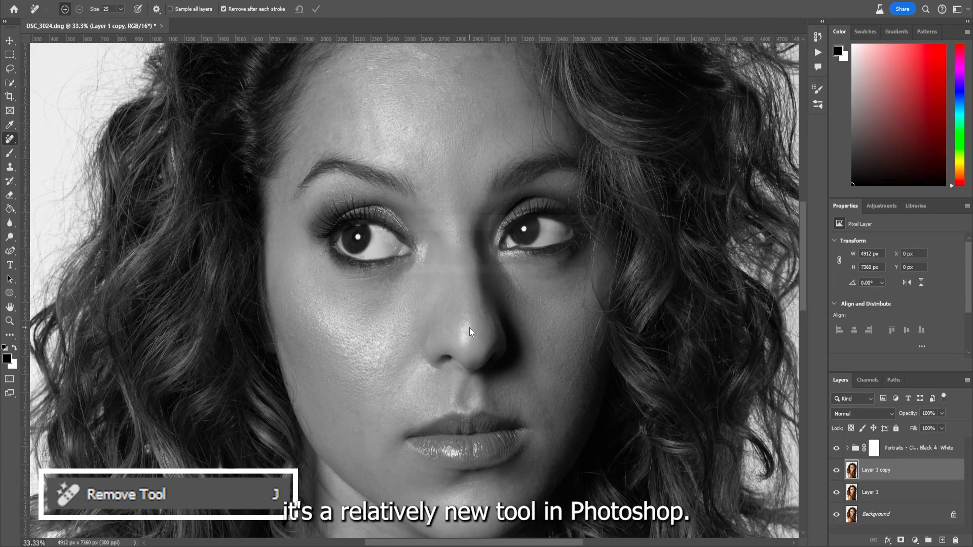
drag(397, 281, 388, 279)
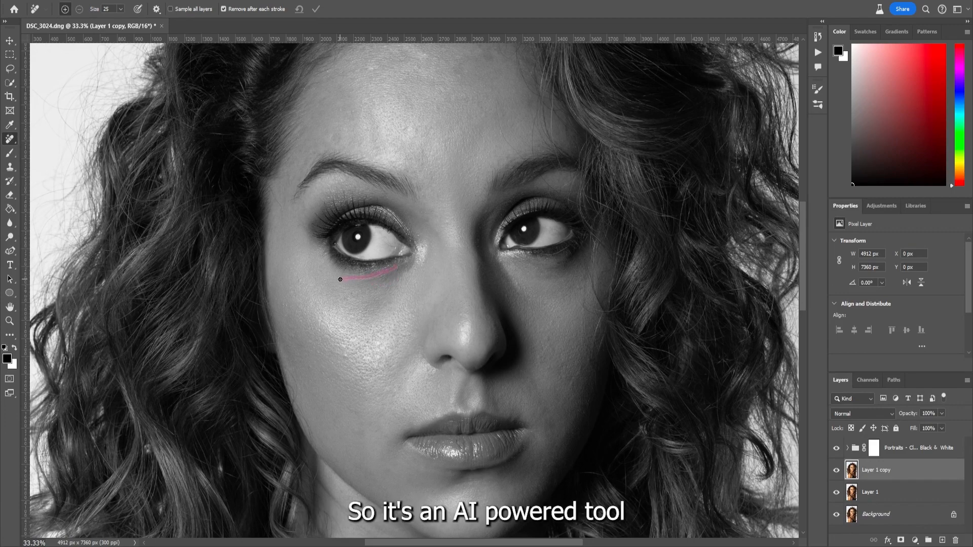
drag(361, 273, 347, 274)
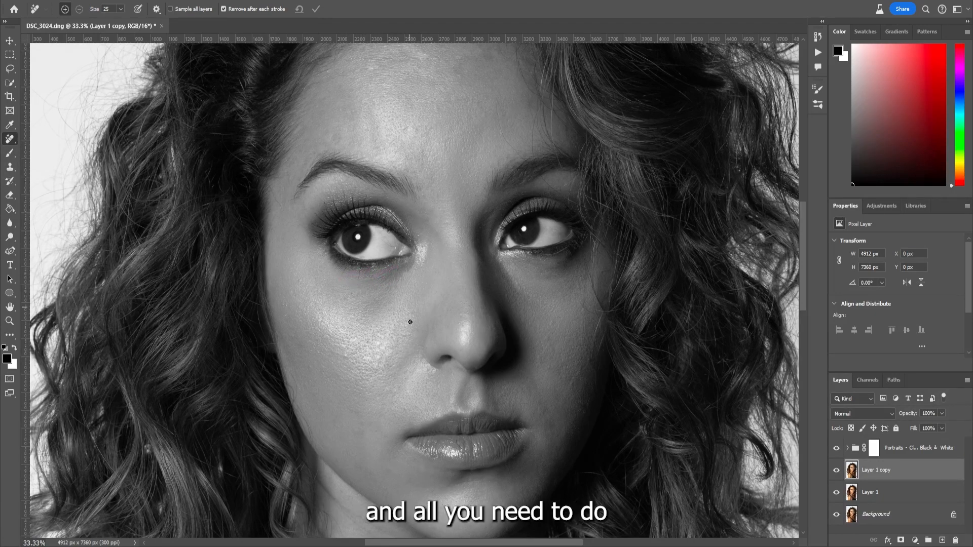
Enlarge the Remove Tool brush to 40 and remove the spots on the forehead.
scroll(540, 365, down, 2)
scroll(542, 361, up, 5)
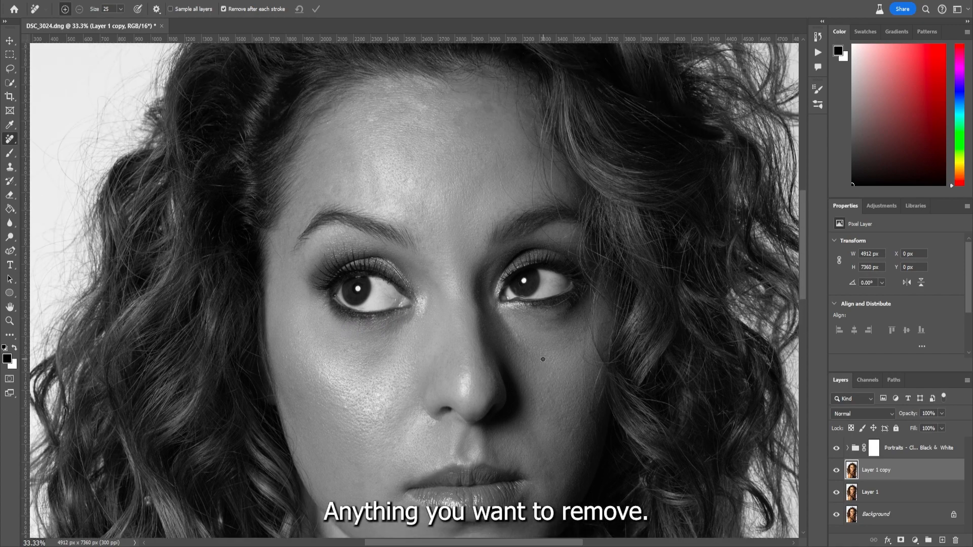
scroll(545, 355, up, 2)
scroll(621, 352, down, 2)
scroll(613, 342, down, 1)
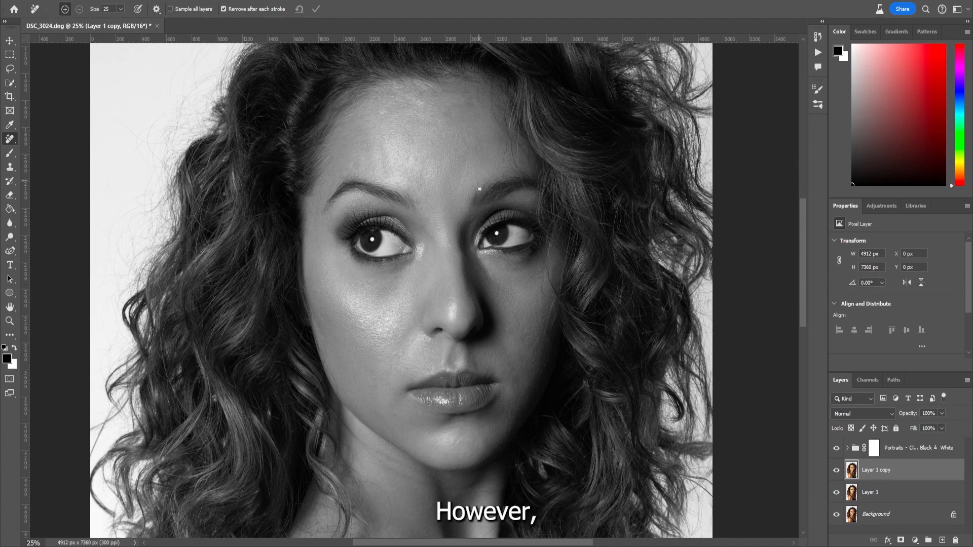
key(bracketright)
click(354, 165)
scroll(441, 216, up, 1)
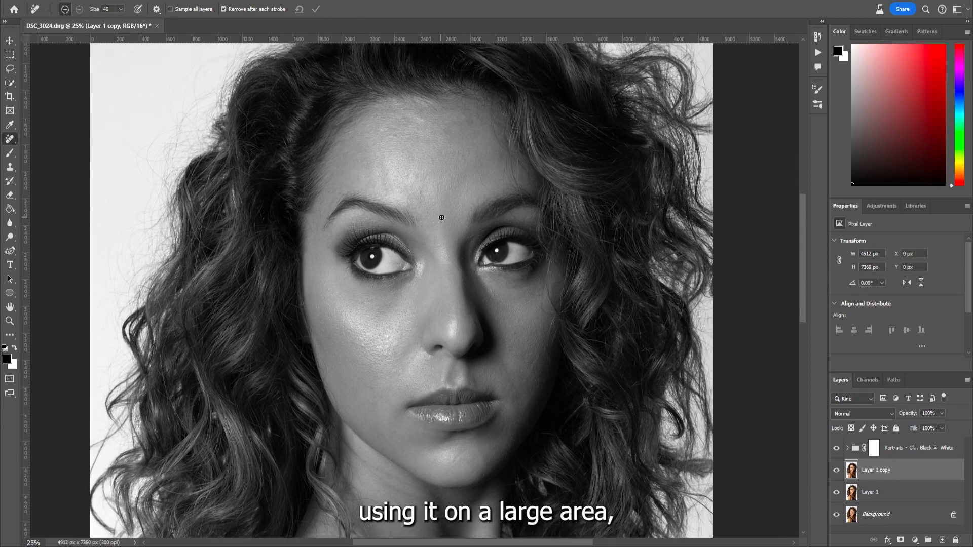
click(387, 138)
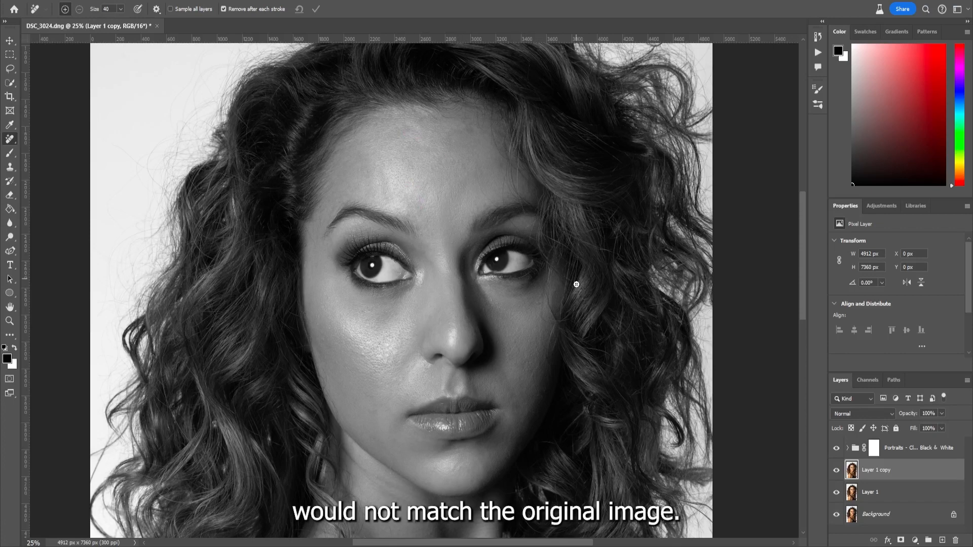
Toggle the visibility of Layer 1 copy to compare the portrait before and after blemish removal.
scroll(450, 264, down, 3)
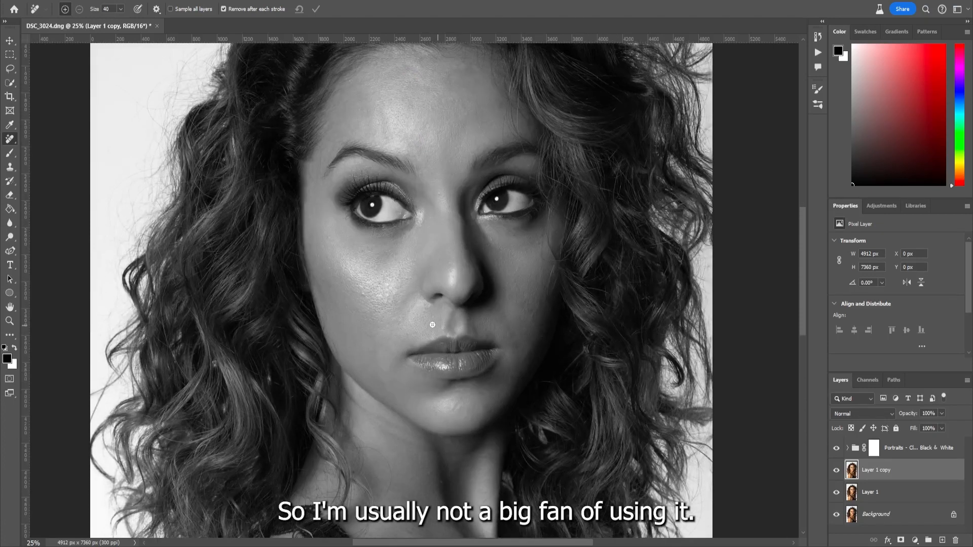
click(836, 470)
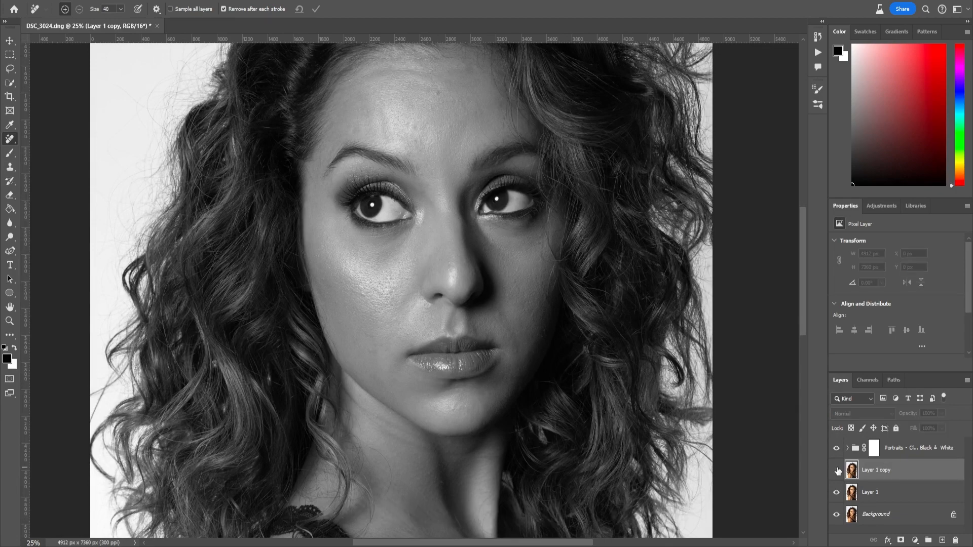
click(837, 471)
click(837, 471)
click(837, 470)
scroll(670, 426, up, 2)
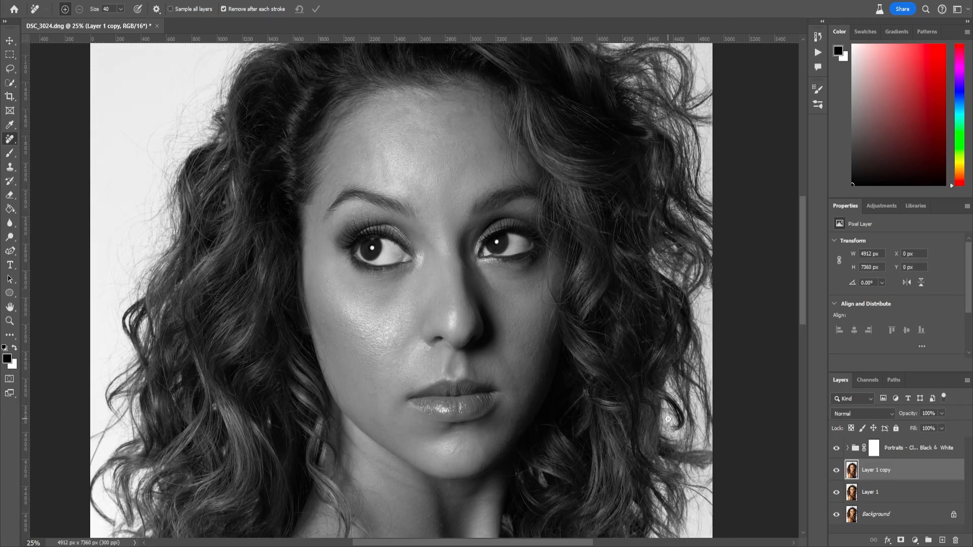
Hide the black-and-white group and compare Layer 1 copy with Layer 1 in full colour.
key(ctrl+minus)
click(837, 448)
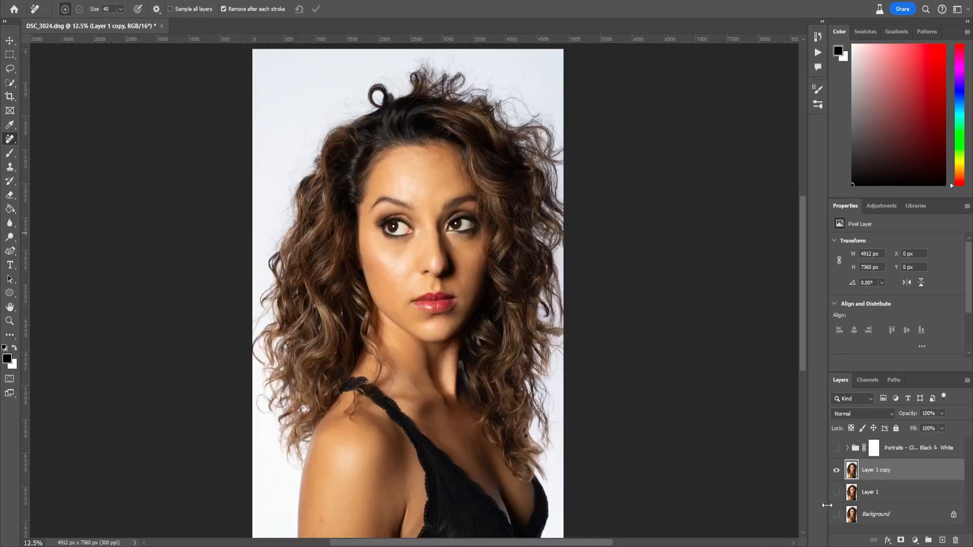
click(837, 470)
click(837, 471)
alt+click(837, 493)
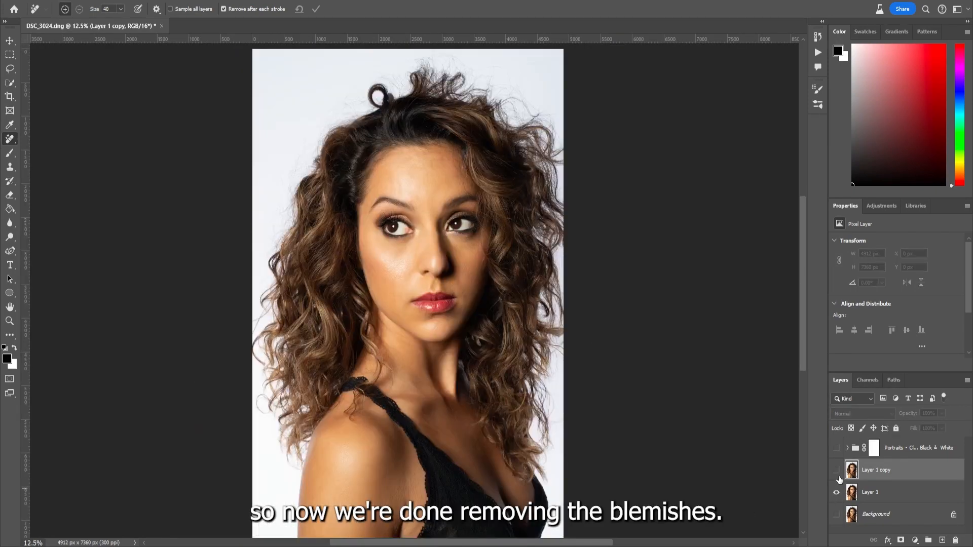
click(837, 475)
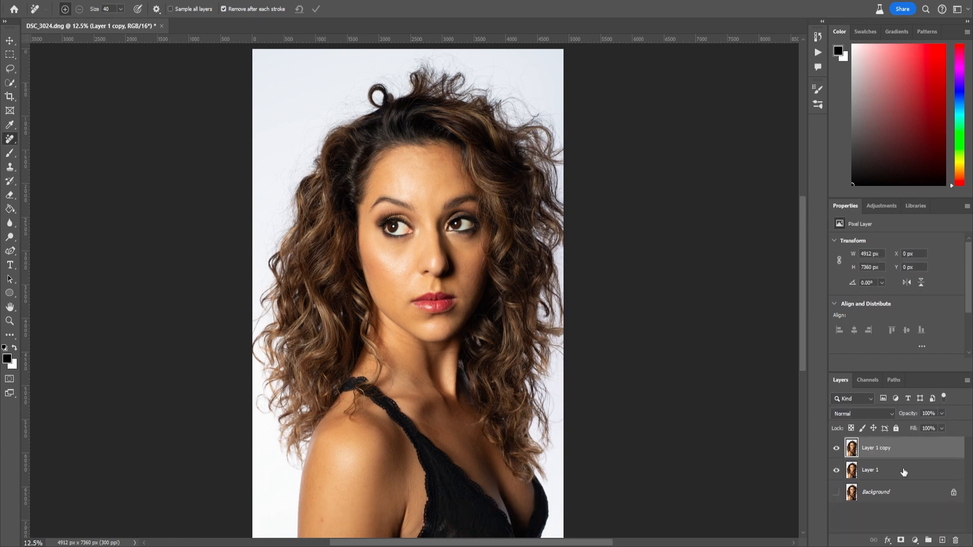
Duplicate Layer 1 copy twice and rename the topmost duplicate High Frequency.
key(ctrl+j)
key(ctrl+j)
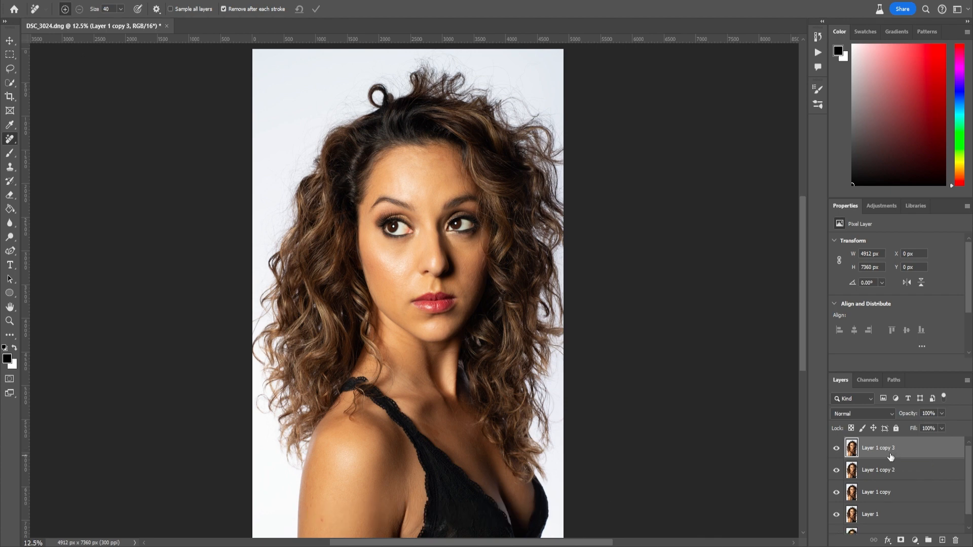
double_click(891, 448)
text(High Frequency)
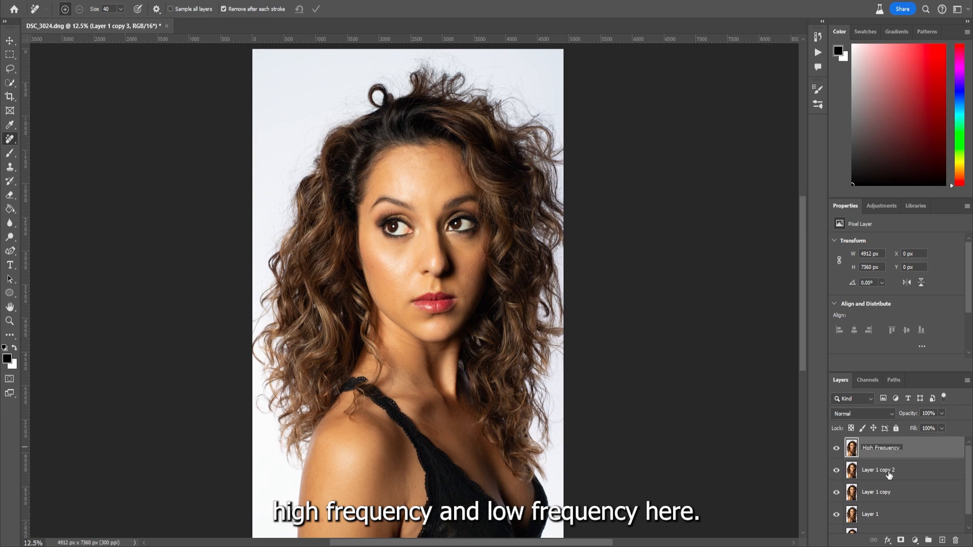
Rename the duplicate directly beneath the High Frequency layer Low Frequency.
double_click(884, 471)
text(Low)
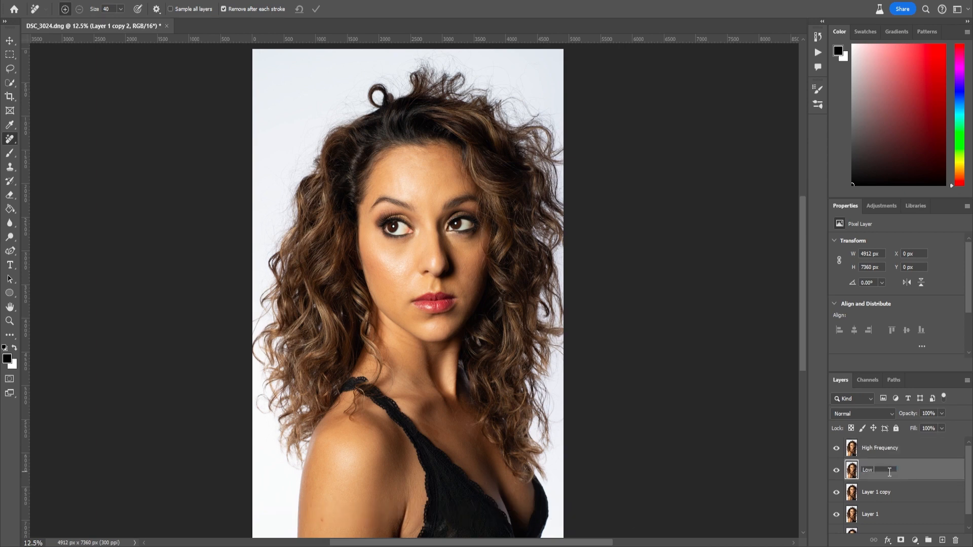
text( Freuesce)
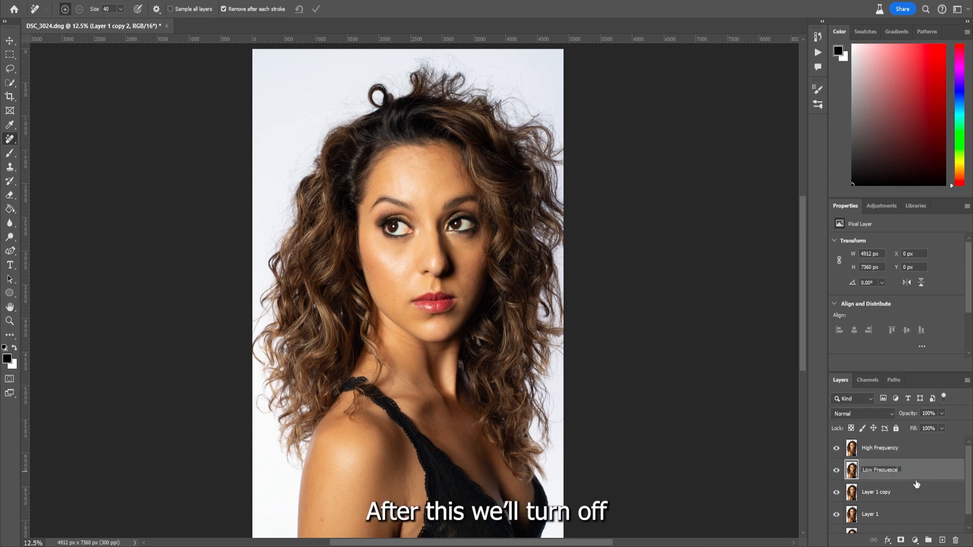
key(BackSpace)
key(BackSpace)
key(Return)
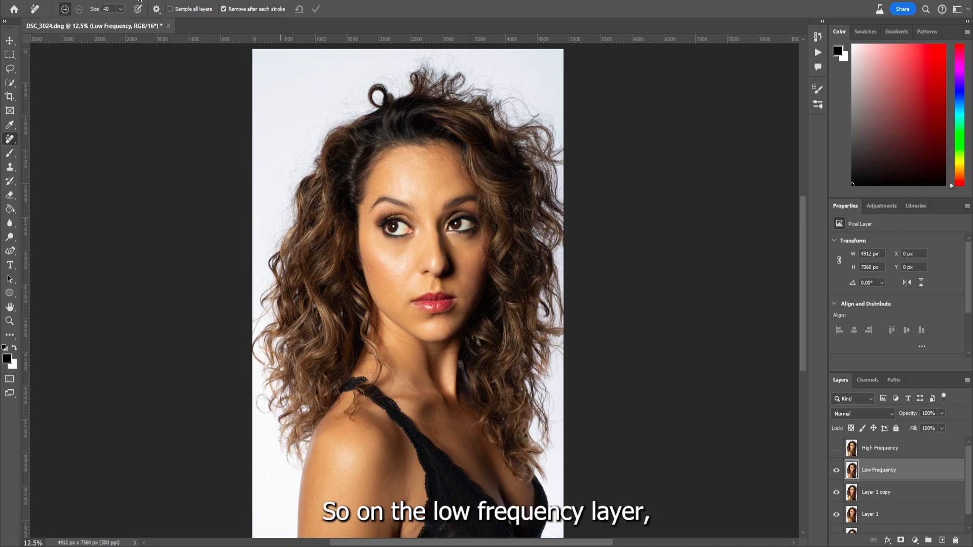
Open Gaussian Blur for the Low Frequency layer and lower the radius to 4.0 pixels, checking the face in the preview.
click(139, 1)
mouse_move(164, 151)
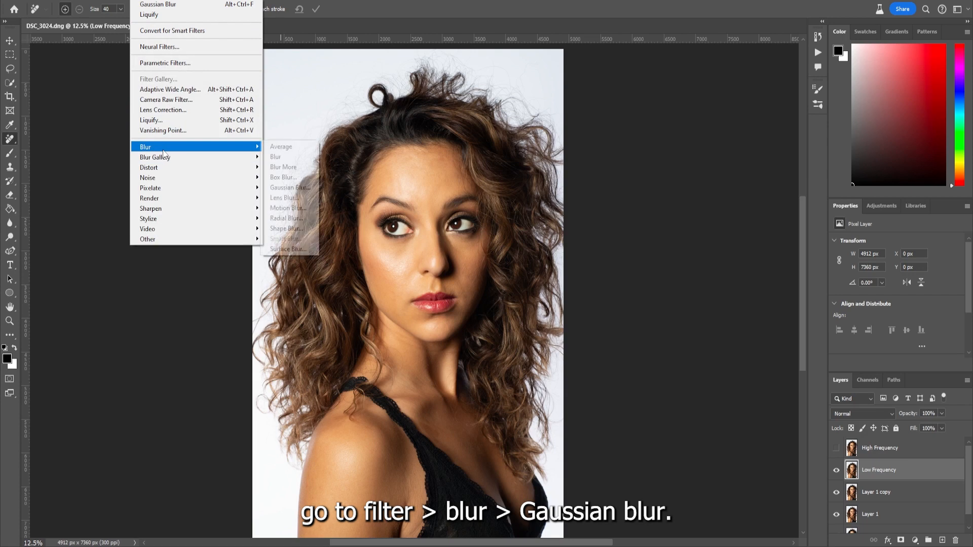
click(290, 188)
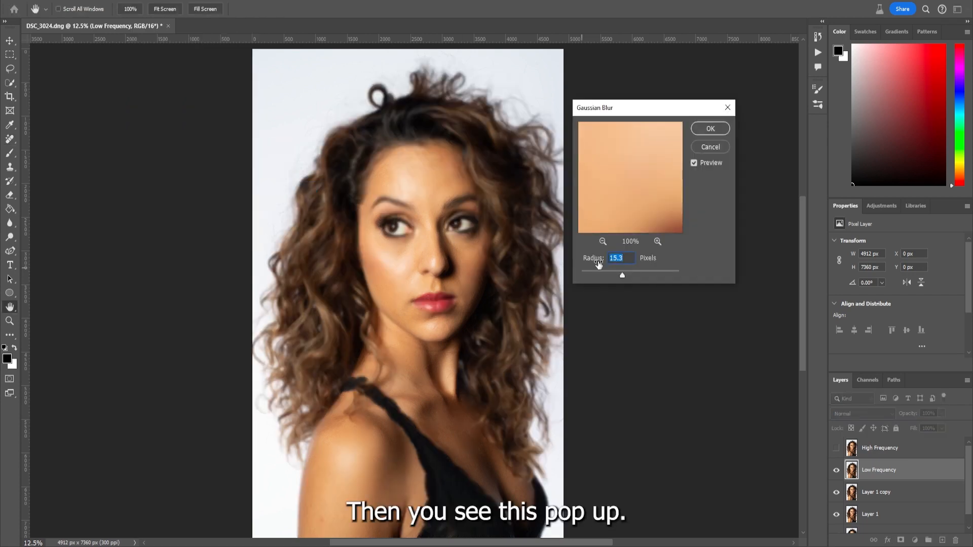
drag(624, 274, 592, 277)
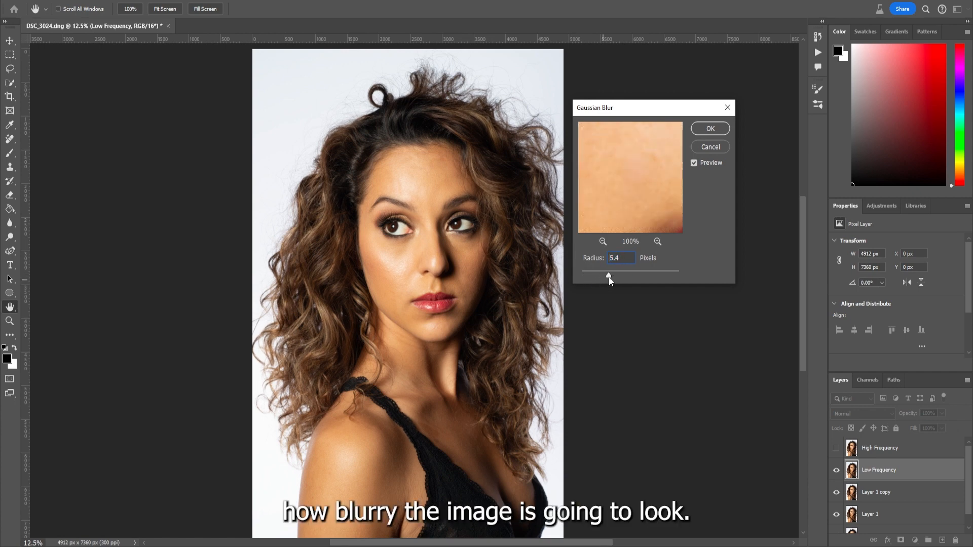
drag(609, 277, 604, 278)
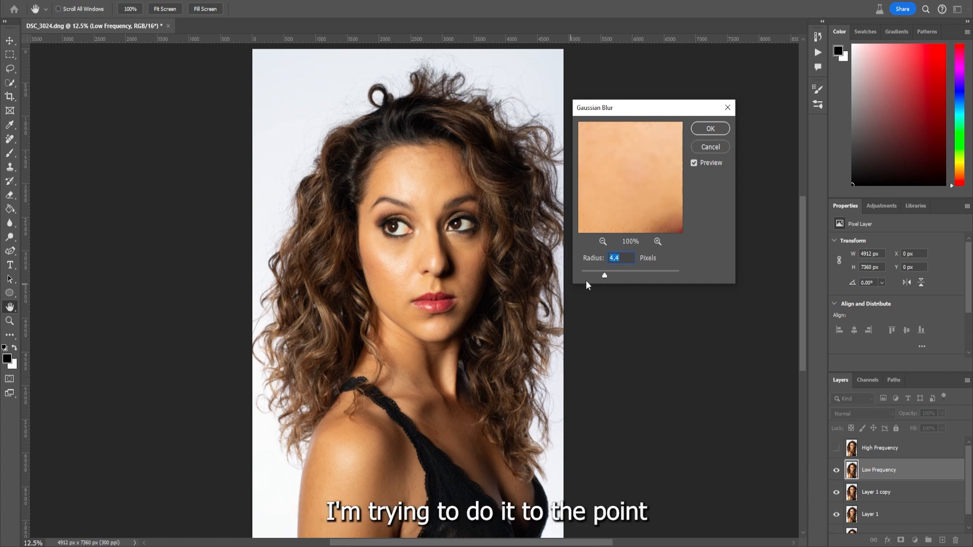
click(603, 242)
click(603, 241)
click(603, 242)
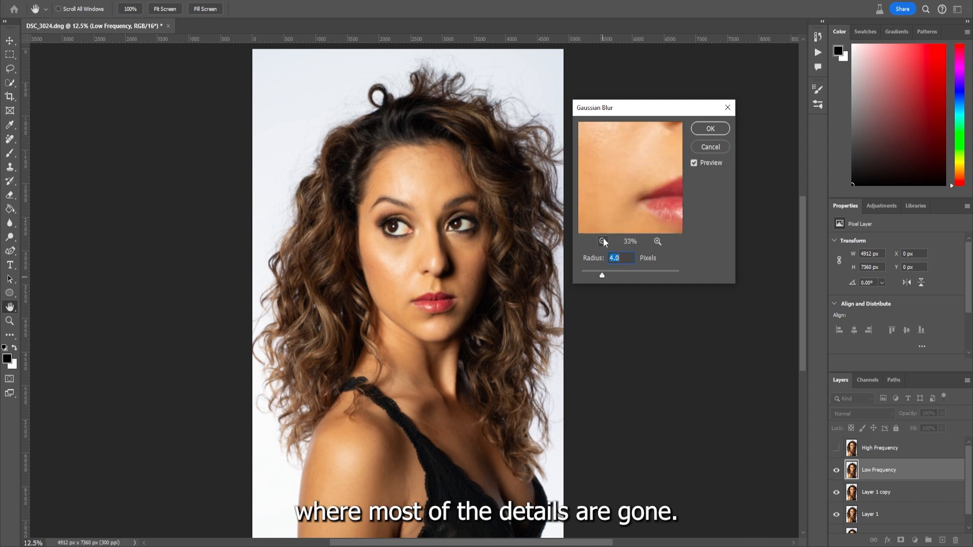
click(603, 242)
click(603, 242)
drag(630, 204, 603, 279)
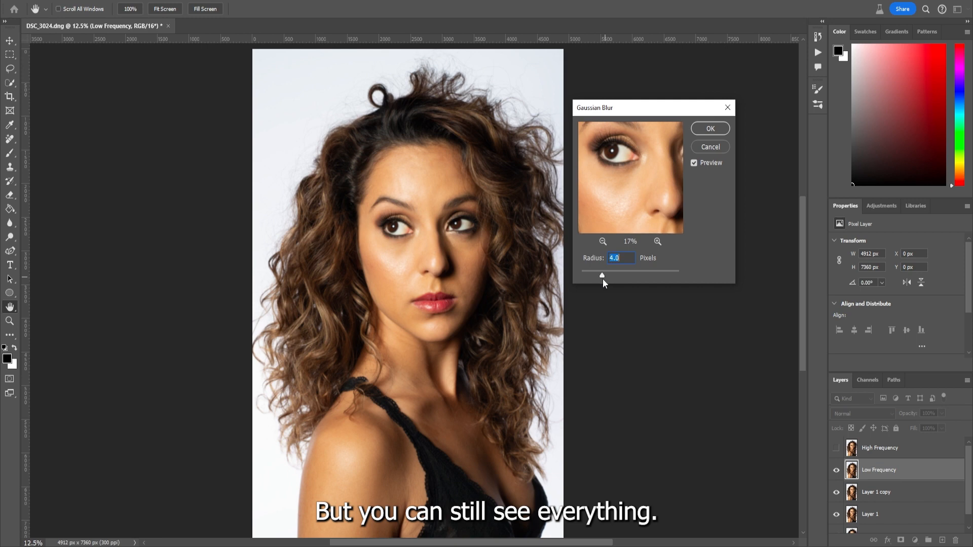
Compare the portrait with and without the blur preview, and apply the Gaussian Blur to the Low Frequency layer.
click(699, 165)
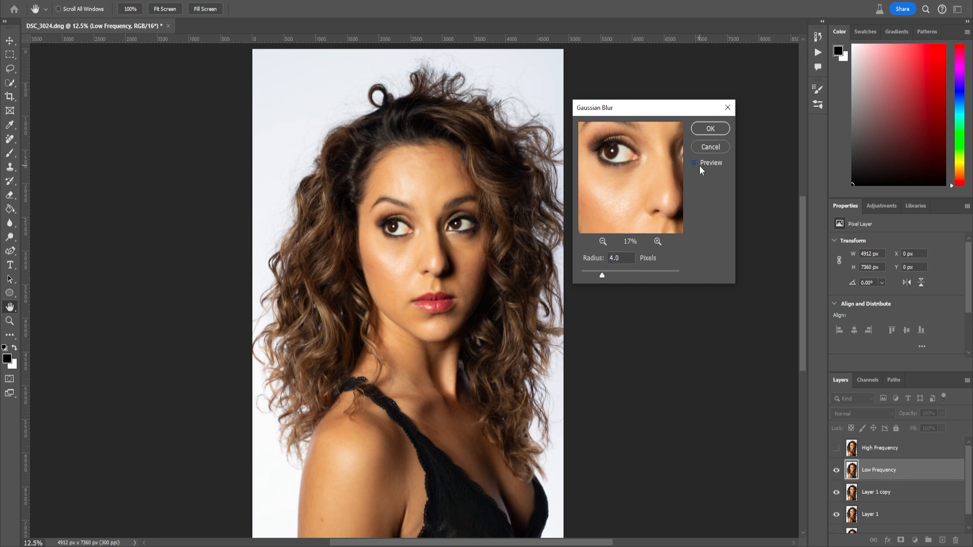
click(699, 166)
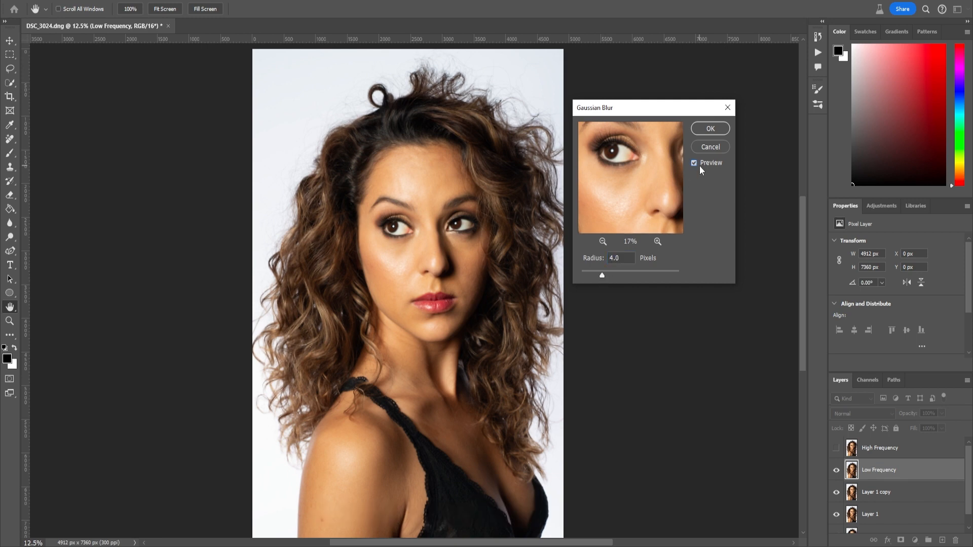
click(700, 126)
key(j)
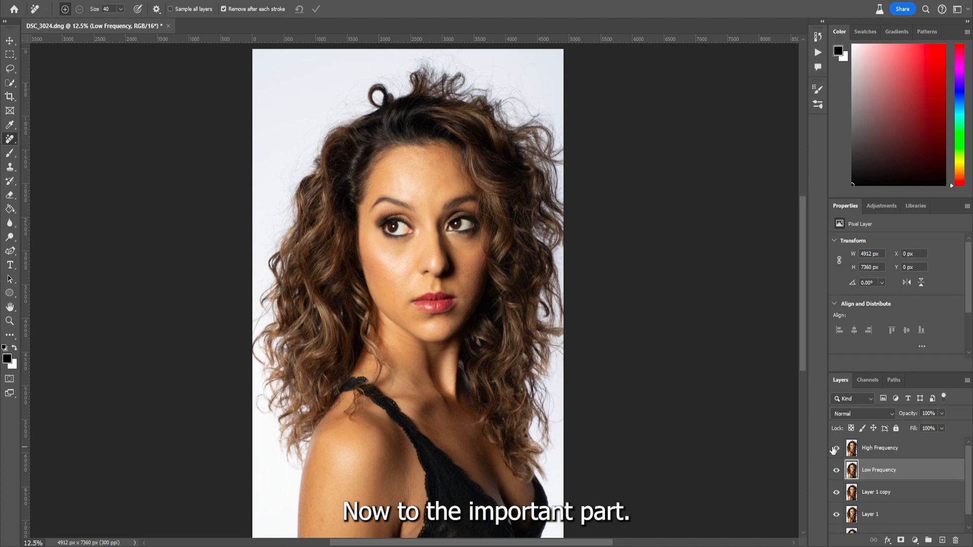
Start Apply Image on the High Frequency layer with Low Frequency as the source layer.
click(874, 449)
click(65, 0)
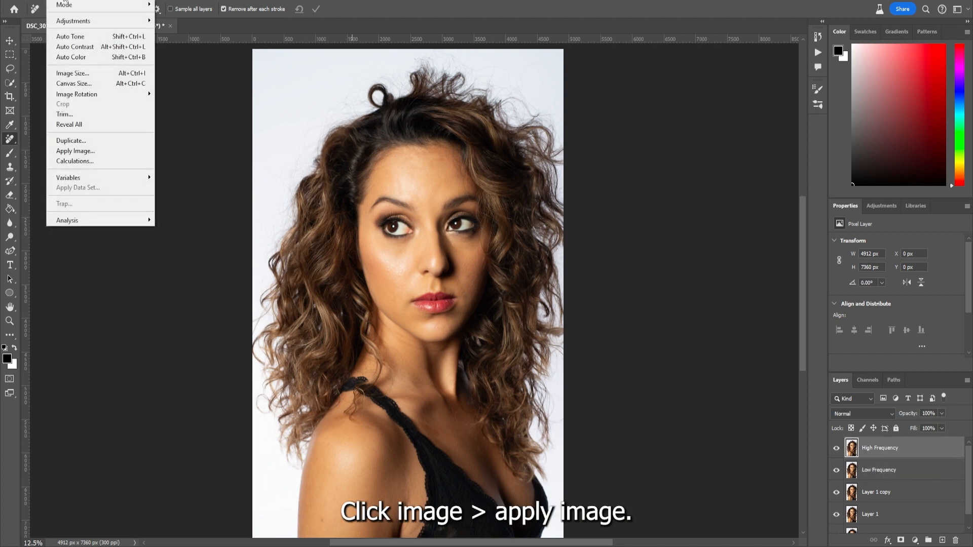
click(98, 153)
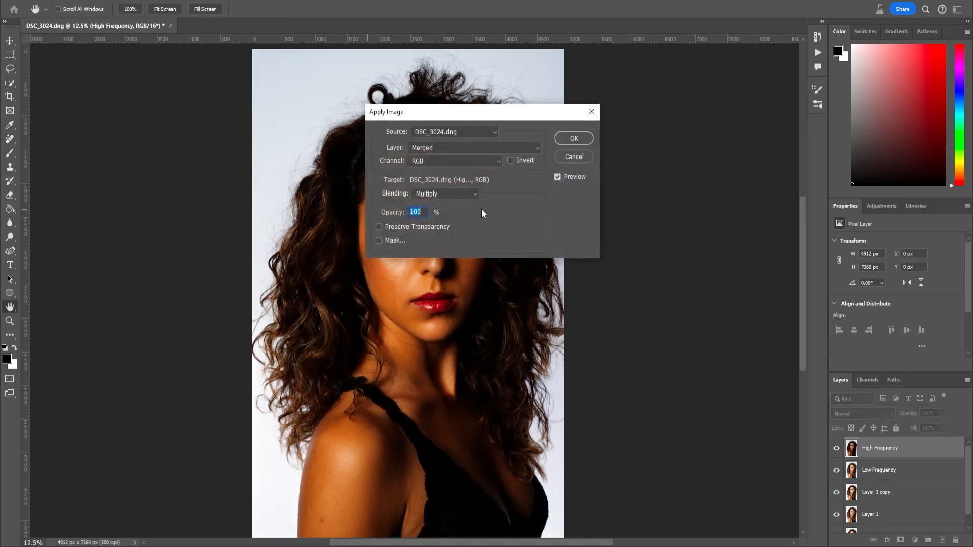
click(482, 132)
click(491, 148)
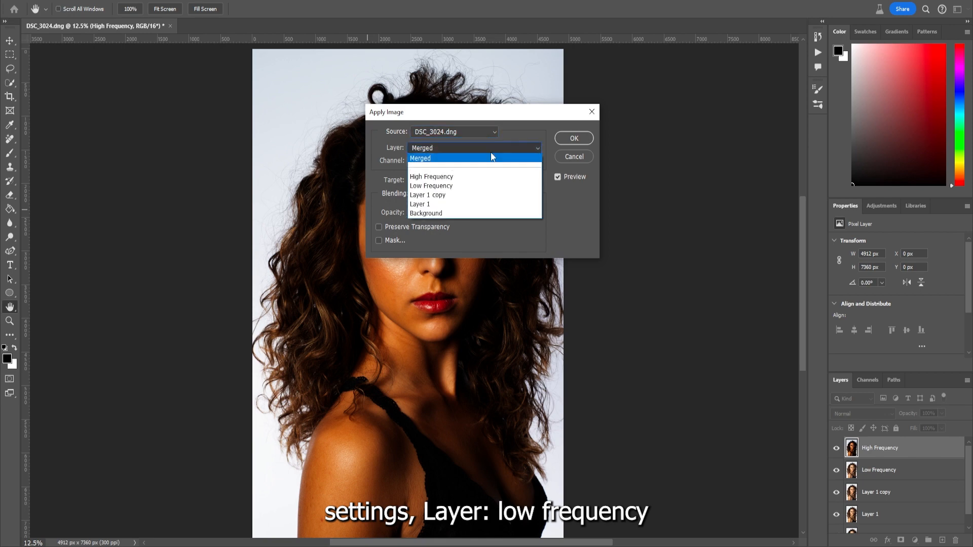
click(439, 186)
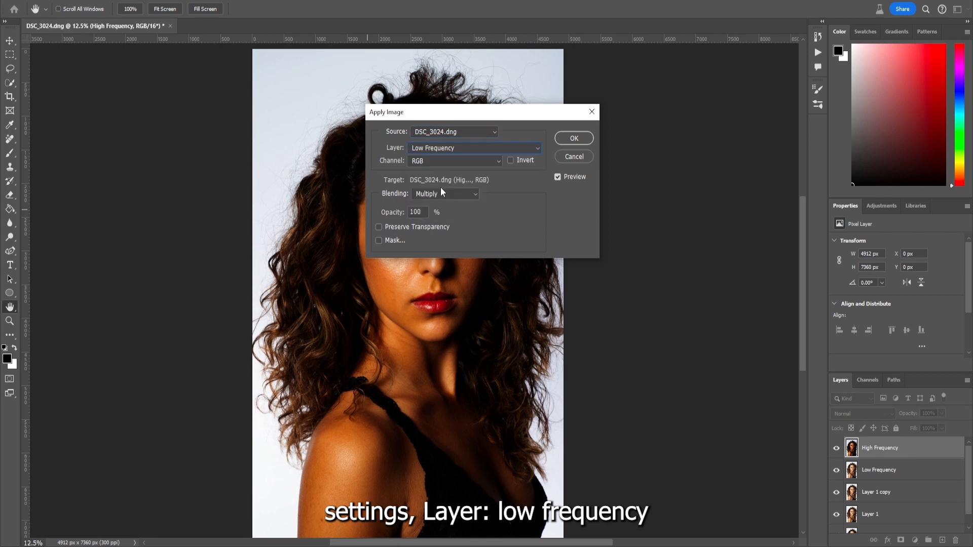
Set the Apply Image blending to Subtract with scale 2 and offset 128, and apply it to the High Frequency layer.
click(441, 191)
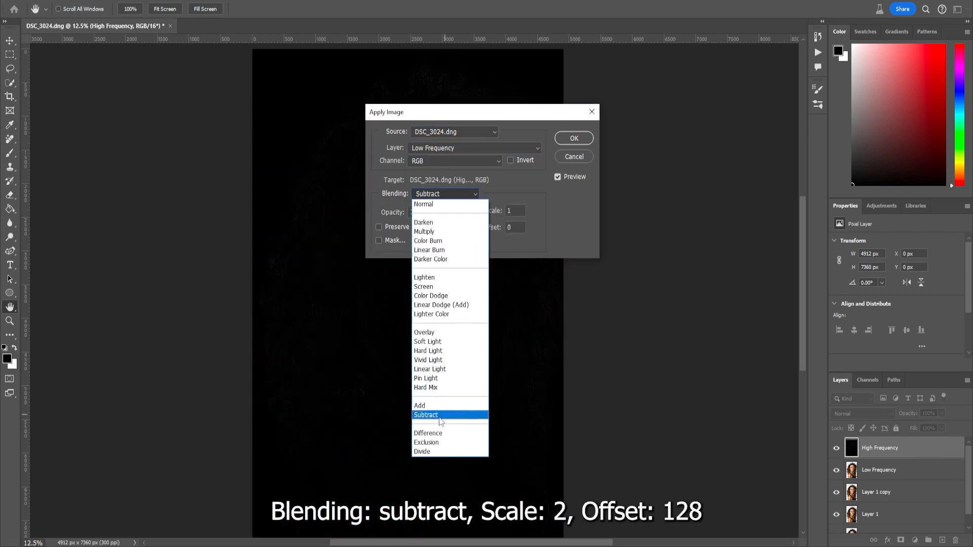
click(440, 417)
drag(521, 212, 473, 210)
text(2)
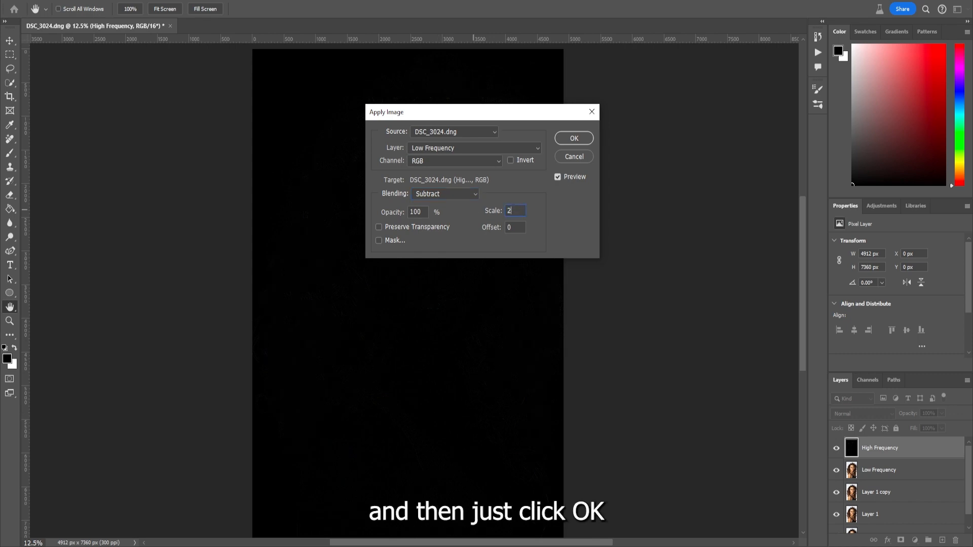
text(128)
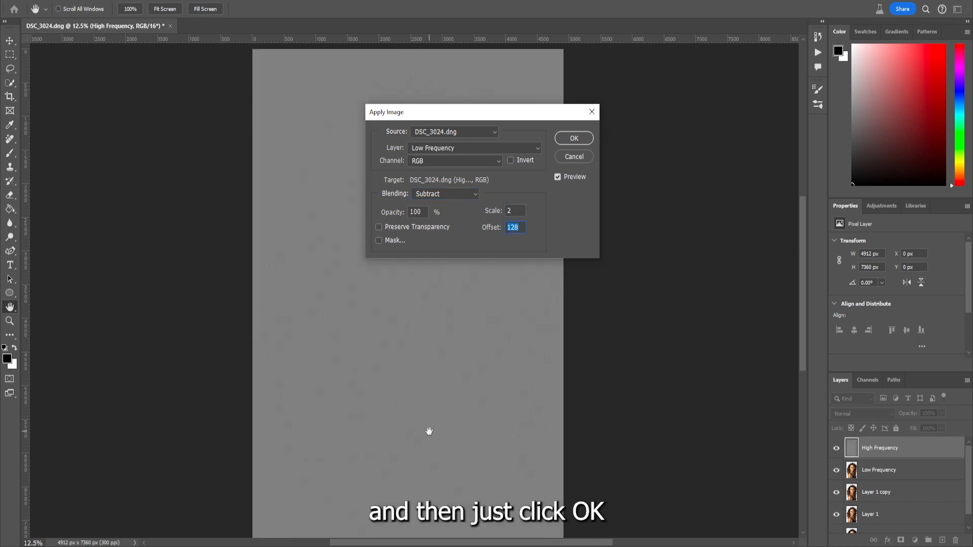
click(577, 139)
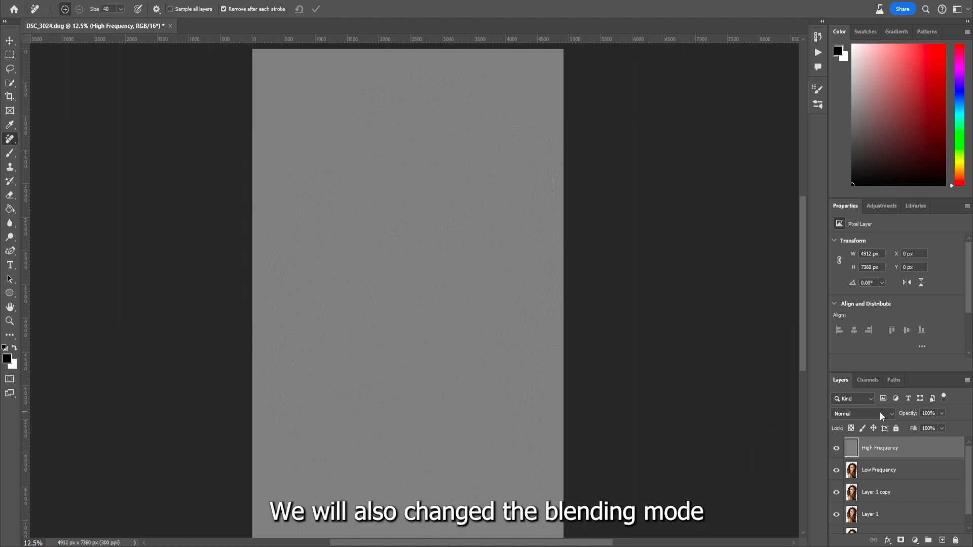
Set the High Frequency layer's blend mode to Linear Light and toggle both frequency layers to compare the portrait.
click(880, 413)
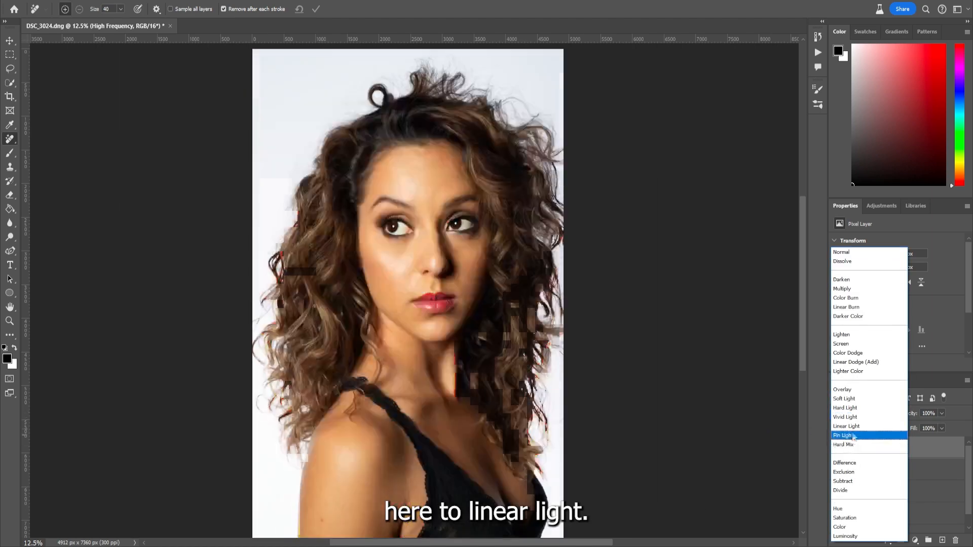
click(851, 429)
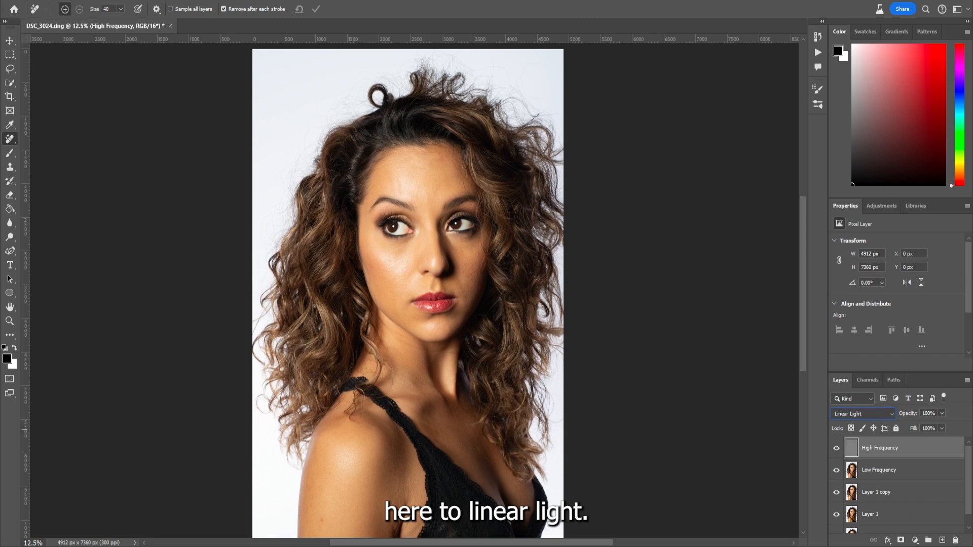
click(836, 448)
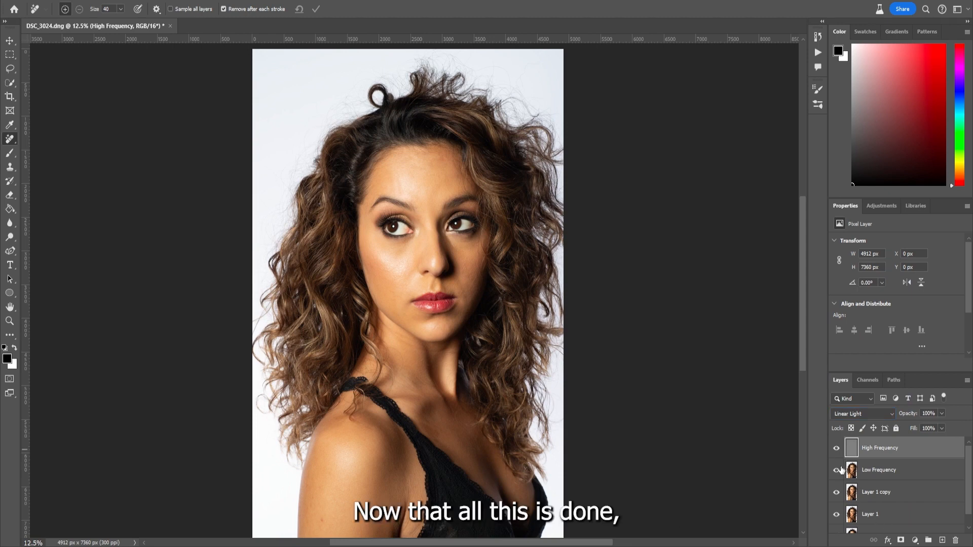
click(837, 470)
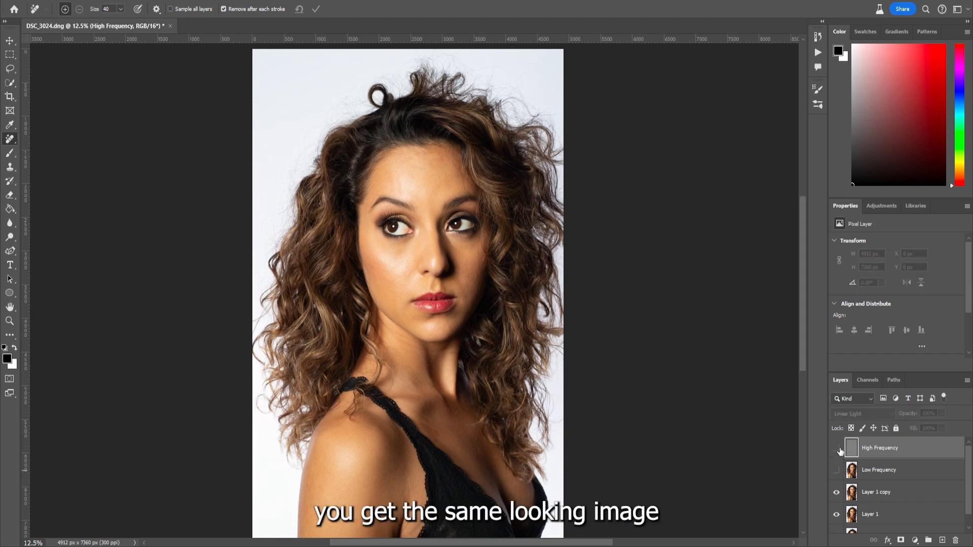
click(837, 470)
click(837, 448)
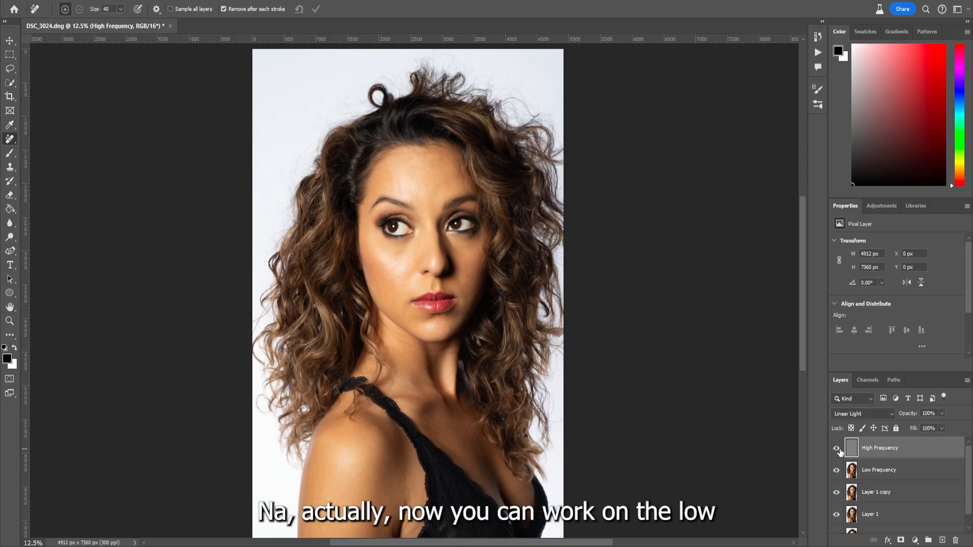
Select the Low Frequency layer and examine the skin of the face up close.
click(874, 471)
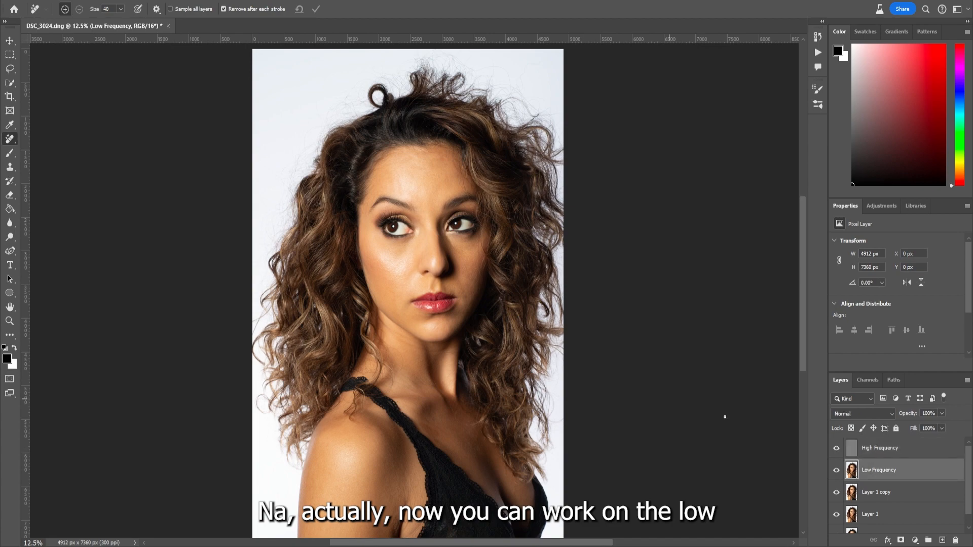
key(ctrl+plus)
scroll(692, 370, up, 3)
scroll(692, 371, down, 1)
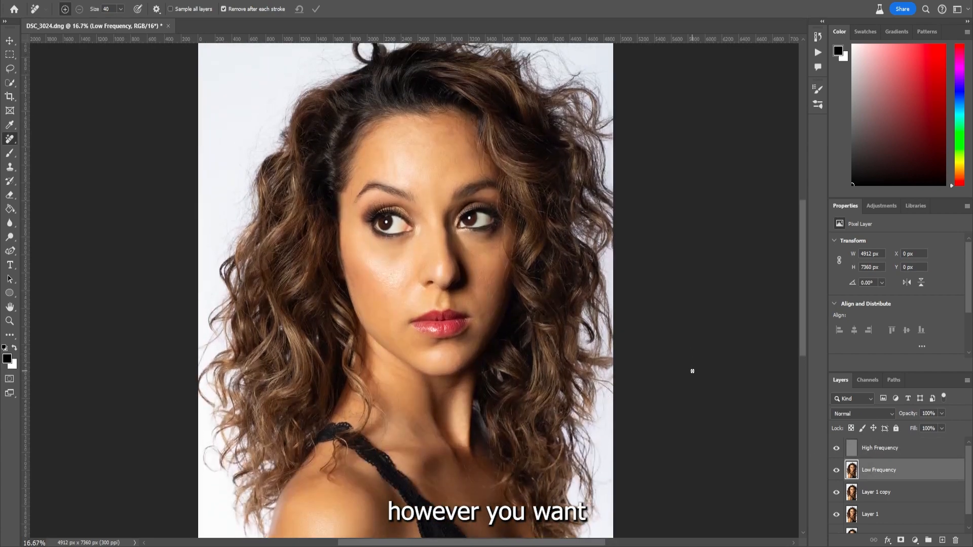
scroll(692, 371, up, 1)
key(ctrl+plus)
scroll(699, 387, up, 1)
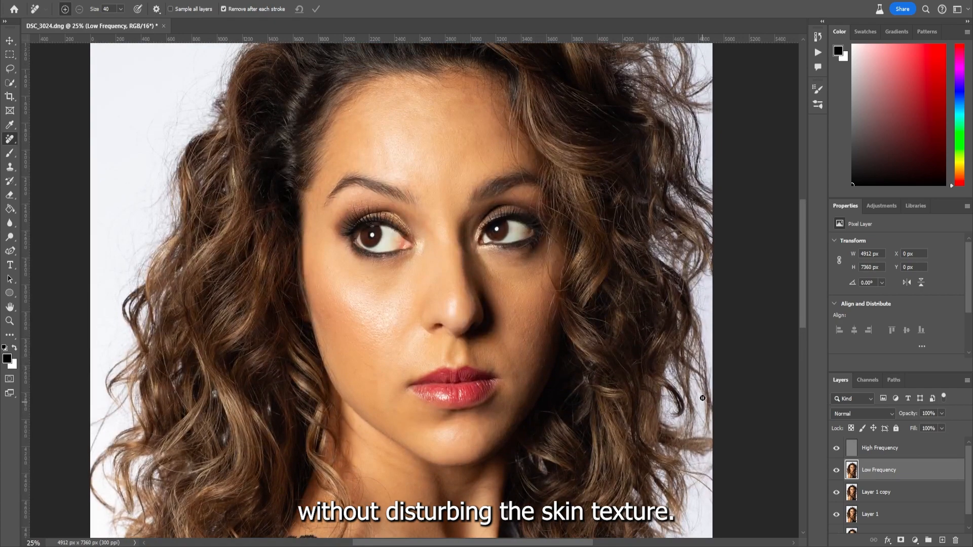
key(ctrl+minus)
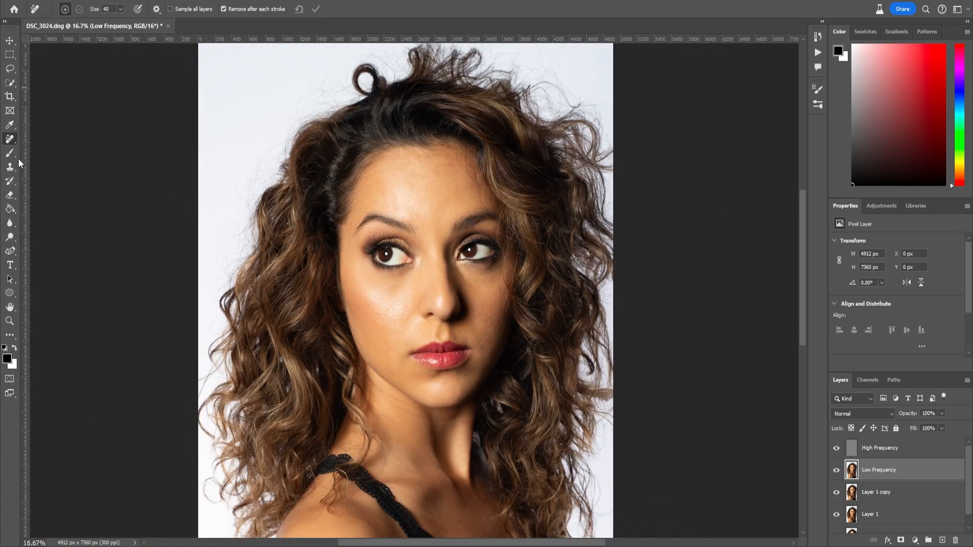
Try smoothing a small area of the forehead on the Low Frequency layer with the Patch tool.
right_click(10, 139)
click(48, 168)
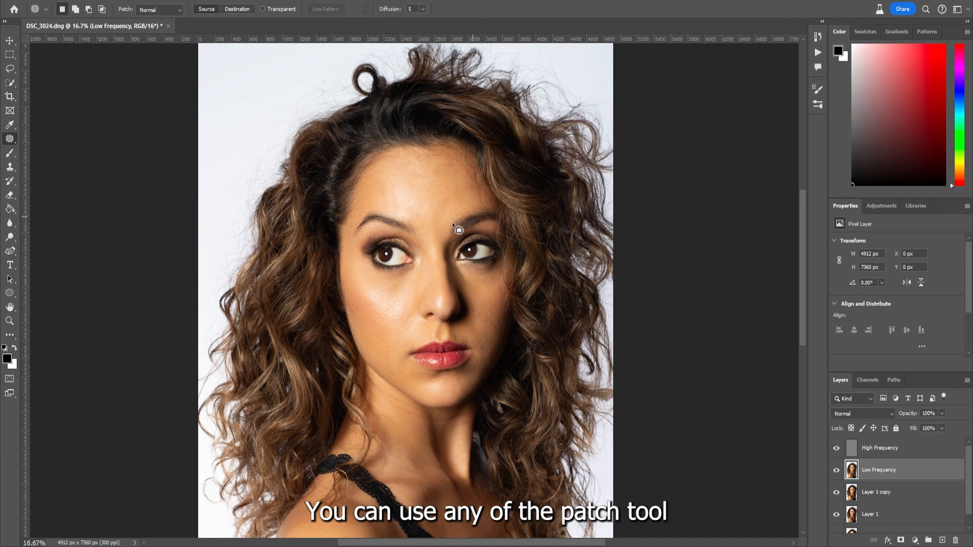
mouse_move(408, 181)
mouse_down()
mouse_move(429, 181)
mouse_move(426, 202)
mouse_up()
click(452, 175)
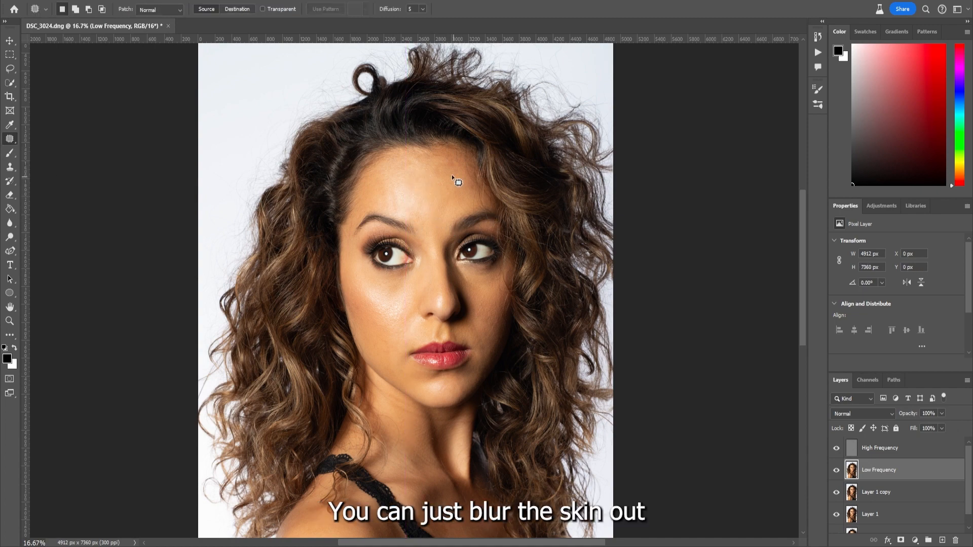
Undo the forehead patching on the Low Frequency layer and clear the remaining selection.
key(ctrl+plus)
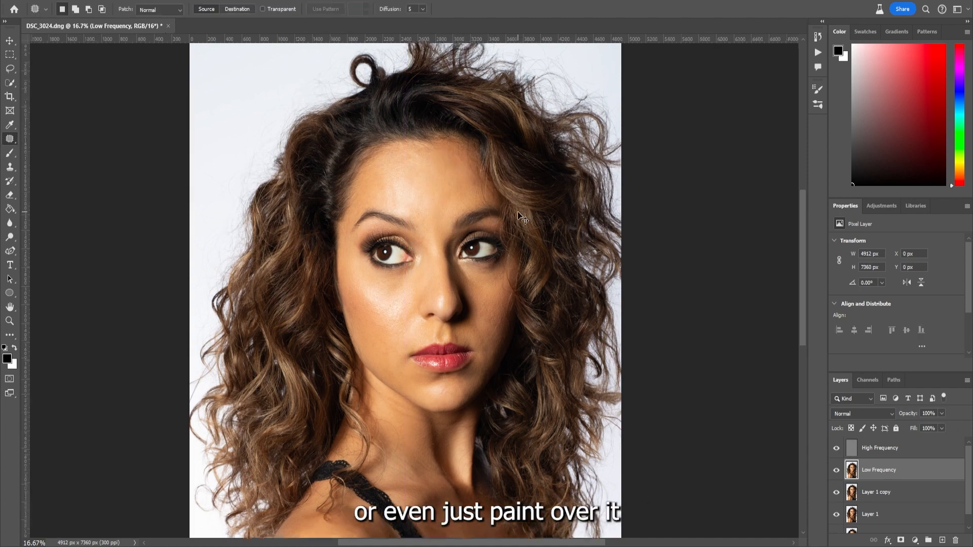
scroll(490, 217, up, 3)
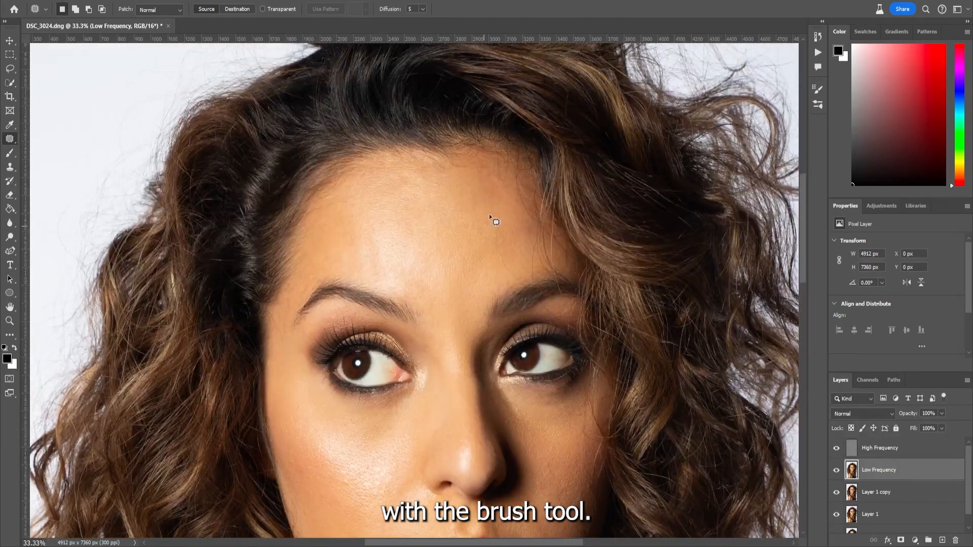
key(ctrl+z)
key(ctrl+z)
key(ctrl+z)
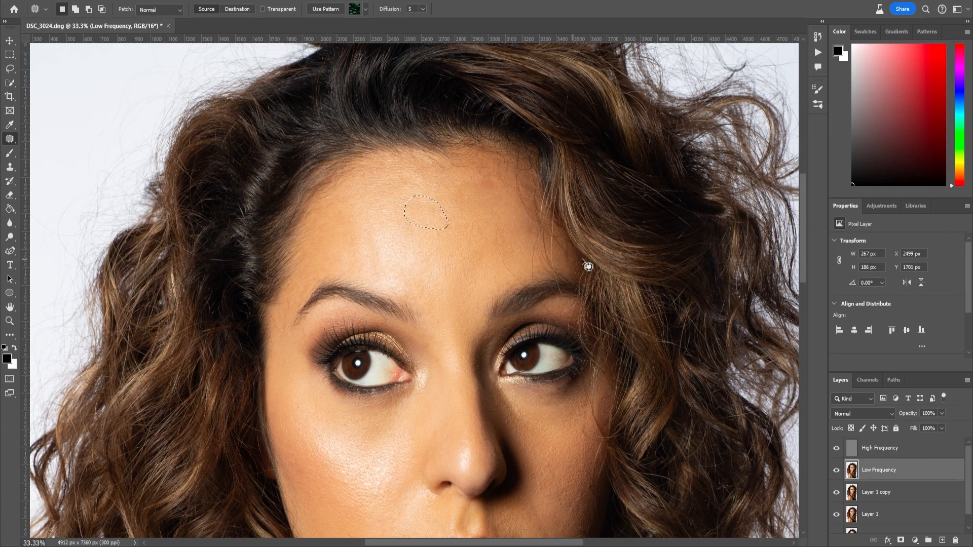
scroll(587, 263, down, 3)
scroll(706, 363, down, 1)
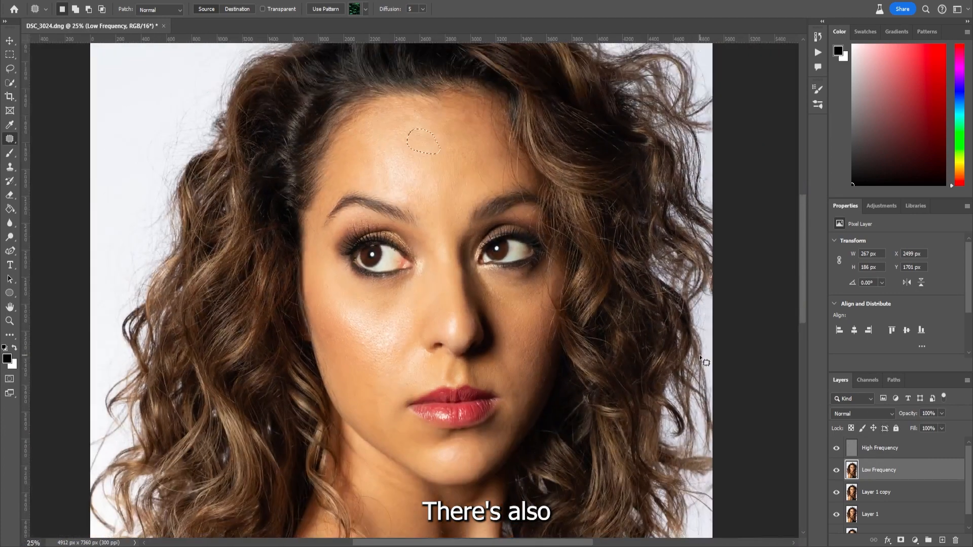
key(ctrl+d)
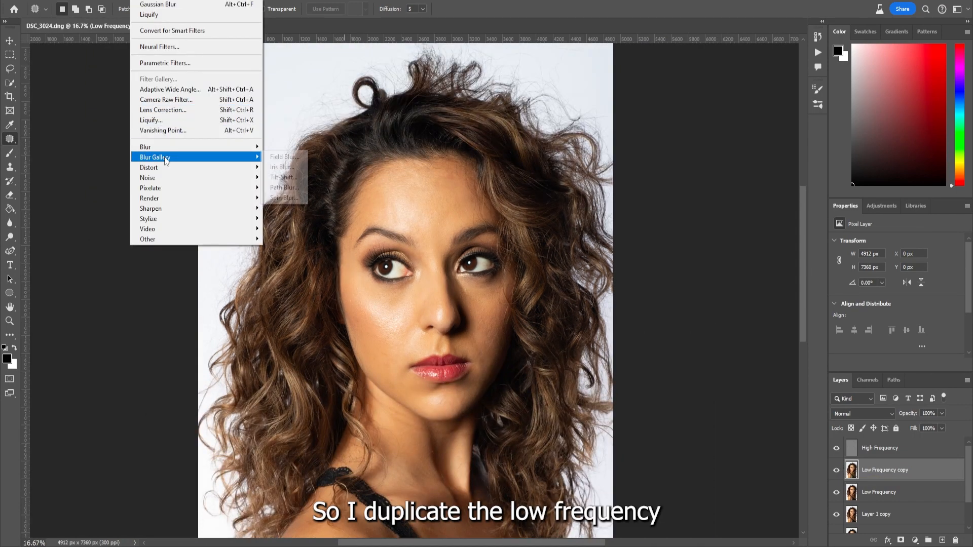
Duplicate the Low Frequency layer and apply a Gaussian Blur with a 38.7-pixel radius to the copy.
mouse_move(243, 146)
click(304, 187)
drag(604, 279, 634, 280)
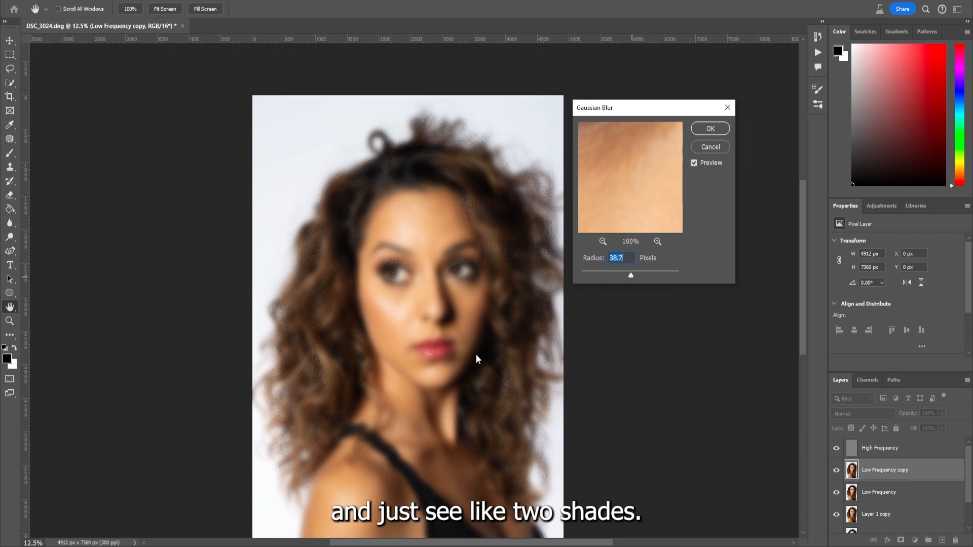
key(Return)
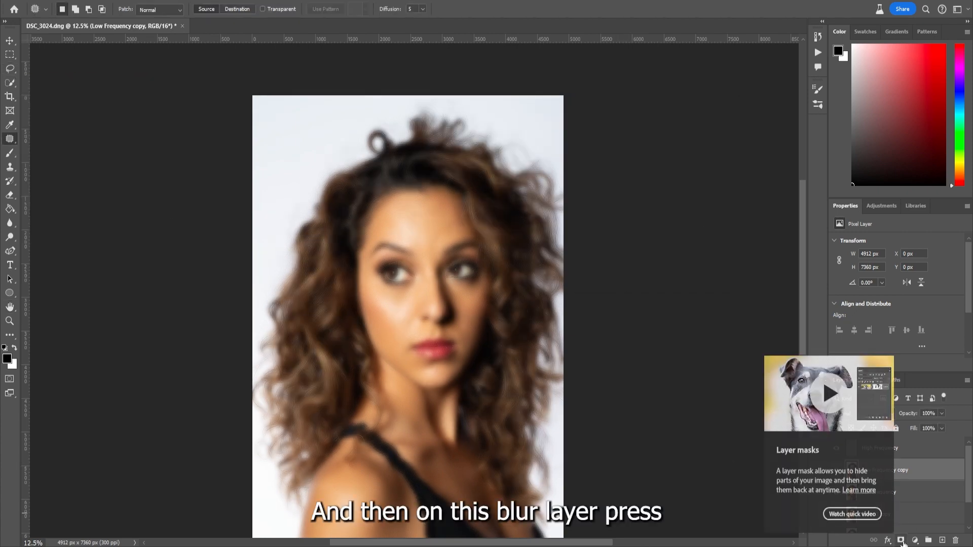
Add a black layer mask that hides the whole blurred Low Frequency copy.
alt+click(900, 540)
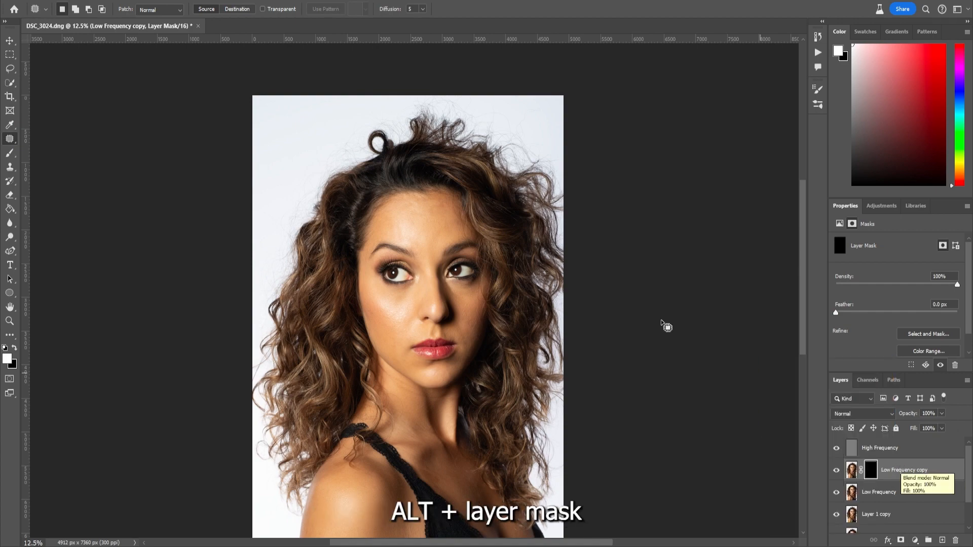
scroll(659, 319, down, 1)
scroll(654, 310, up, 3)
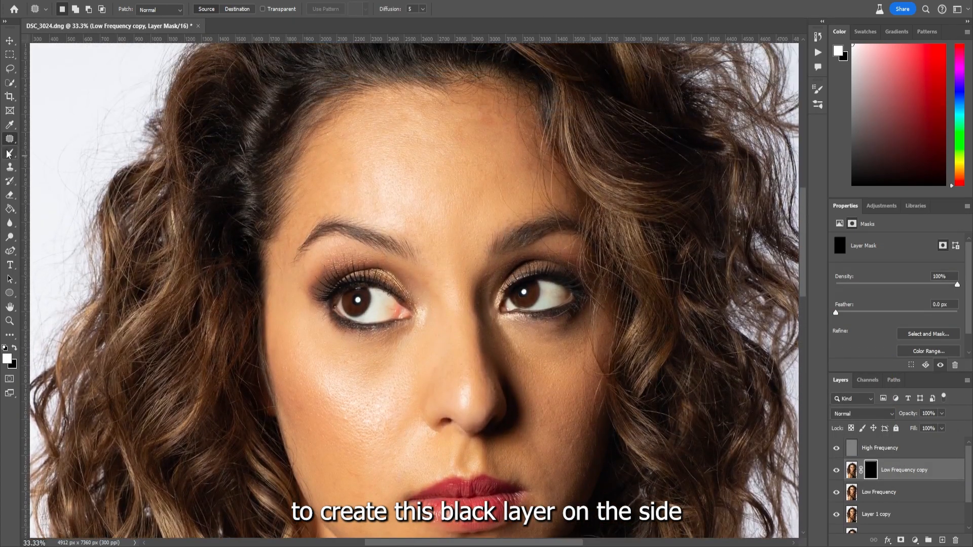
Paint white on the Low Frequency copy's mask across the forehead with a soft Brush of about 175 px.
click(10, 153)
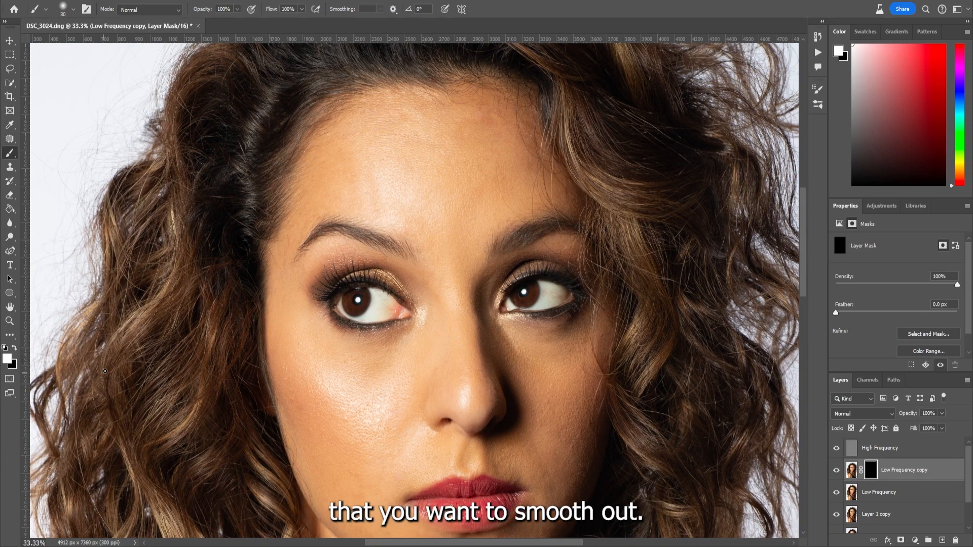
click(7, 358)
click(831, 142)
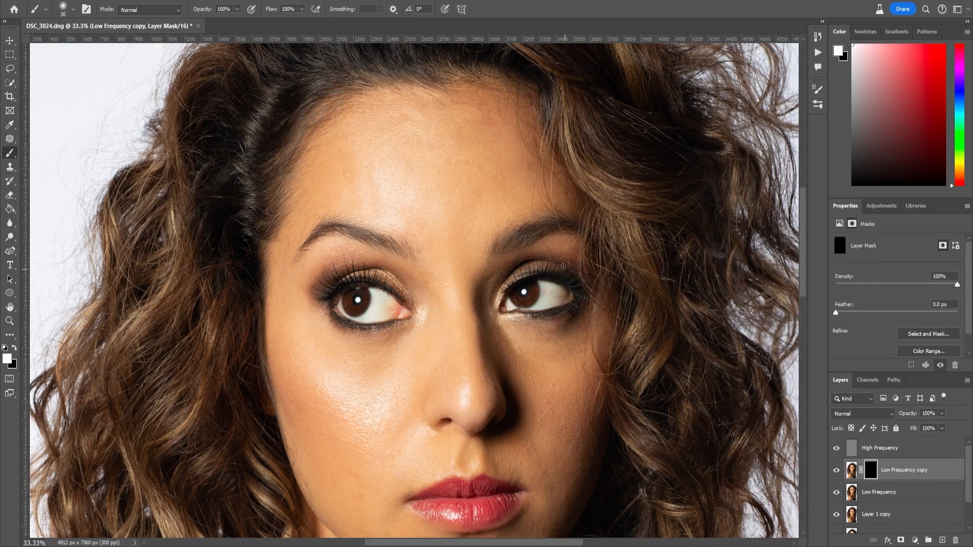
scroll(471, 196, up, 1)
key(bracketright)
key(bracketright)
key(bracketright)
key(bracketright)
mouse_move(483, 198)
mouse_down()
mouse_move(466, 243)
mouse_move(432, 176)
mouse_move(312, 241)
mouse_up()
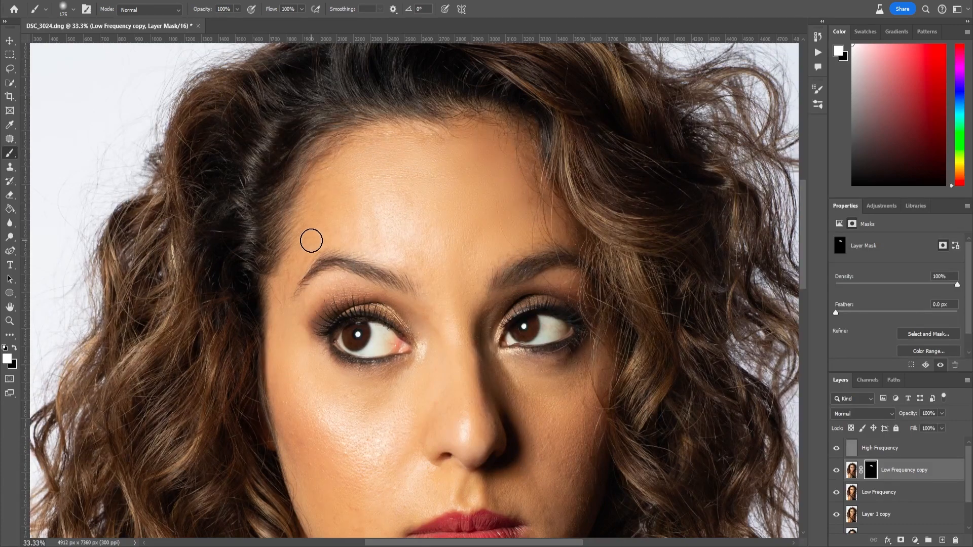
key(bracketright)
key(bracketright)
key(bracketright)
scroll(292, 404, up, 1)
Paint the mask white under the eye and over the brightly lit cheek with a brush of about 80 to 90 px.
key(bracketleft)
key(bracketleft)
key(bracketleft)
key(bracketleft)
key(bracketleft)
key(bracketleft)
scroll(406, 260, down, 5)
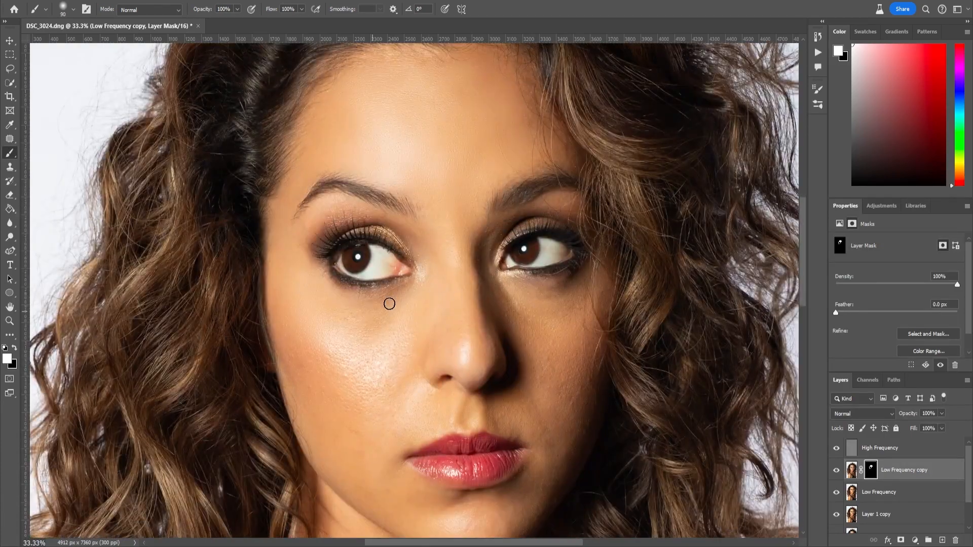
scroll(320, 291, up, 2)
key(bracketleft)
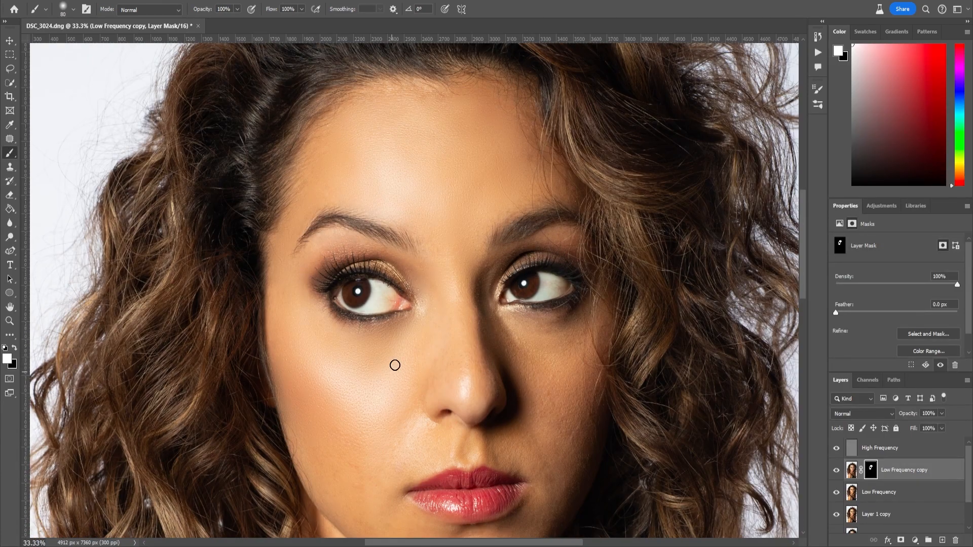
Reveal the blur over the shadow-side cheek by painting the mask white with a brush of about 150 px.
scroll(395, 365, down, 7)
scroll(396, 413, up, 5)
key(bracketleft)
key(bracketleft)
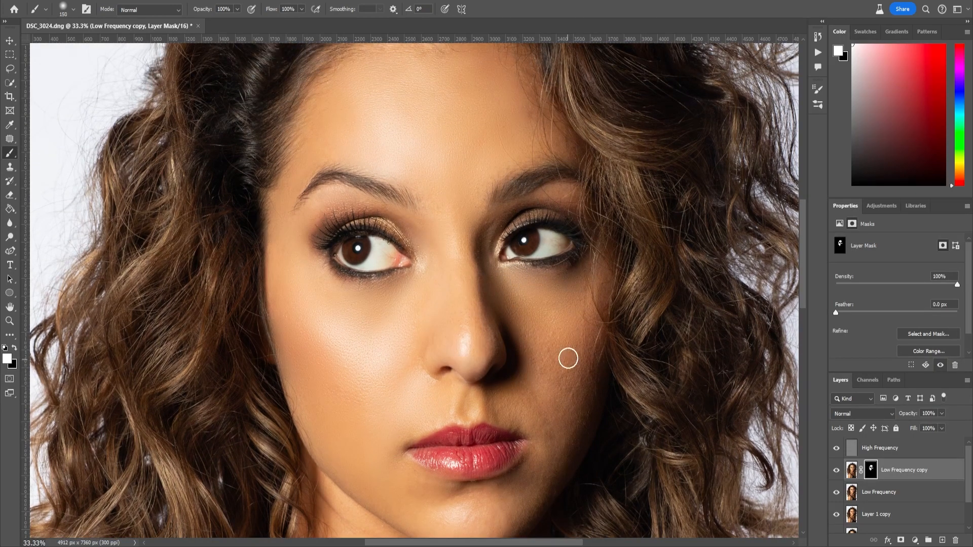
scroll(568, 358, down, 2)
scroll(488, 230, up, 5)
key(bracketleft)
key(bracketleft)
Blend the mask along the upper forehead and hairline with a 300 px brush at 15% flow.
scroll(412, 169, up, 4)
key(bracketright)
key(bracketright)
key(bracketright)
key(bracketright)
key(bracketright)
key(bracketright)
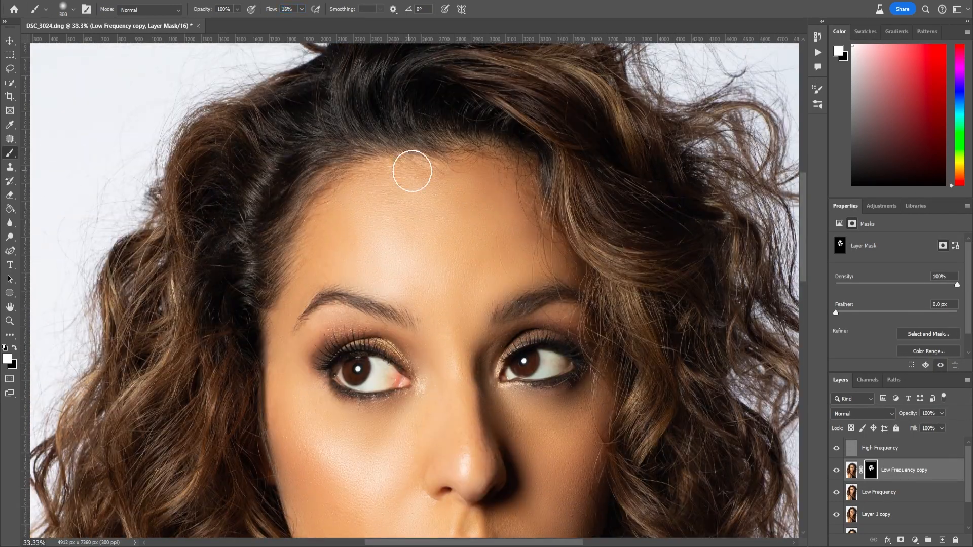
Refine the mask over the nose and the shadowed jawline with a brush of about 125 to 150 px.
scroll(313, 299, down, 13)
scroll(517, 258, up, 3)
key(bracketleft)
key(bracketleft)
key(bracketleft)
key(bracketleft)
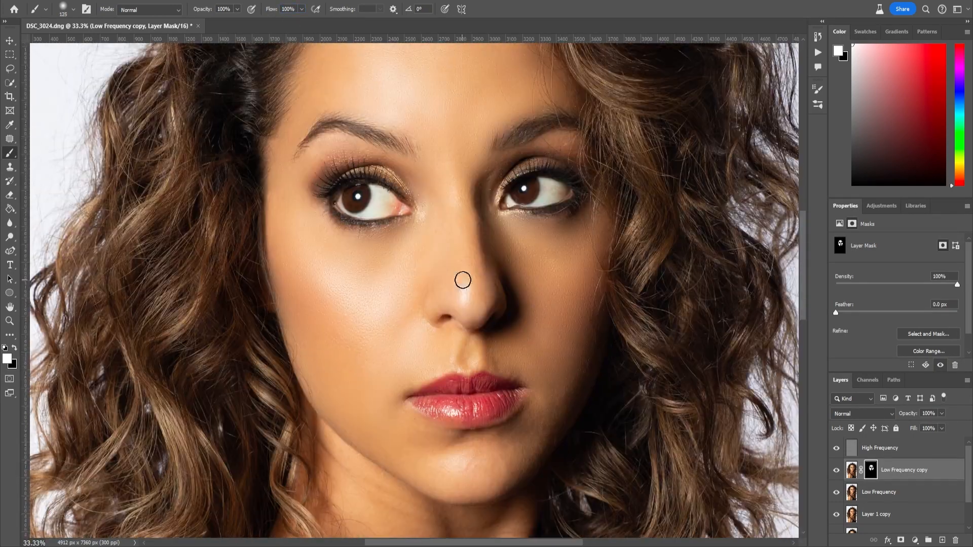
scroll(523, 393, down, 5)
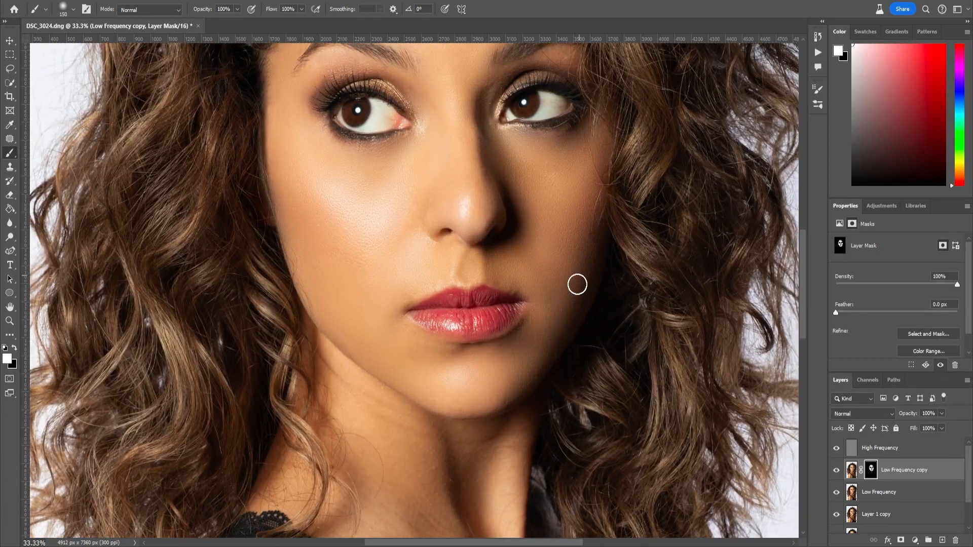
Compare the face with the Low Frequency copy hidden and shown, at several magnifications.
key(ctrl+minus)
click(837, 470)
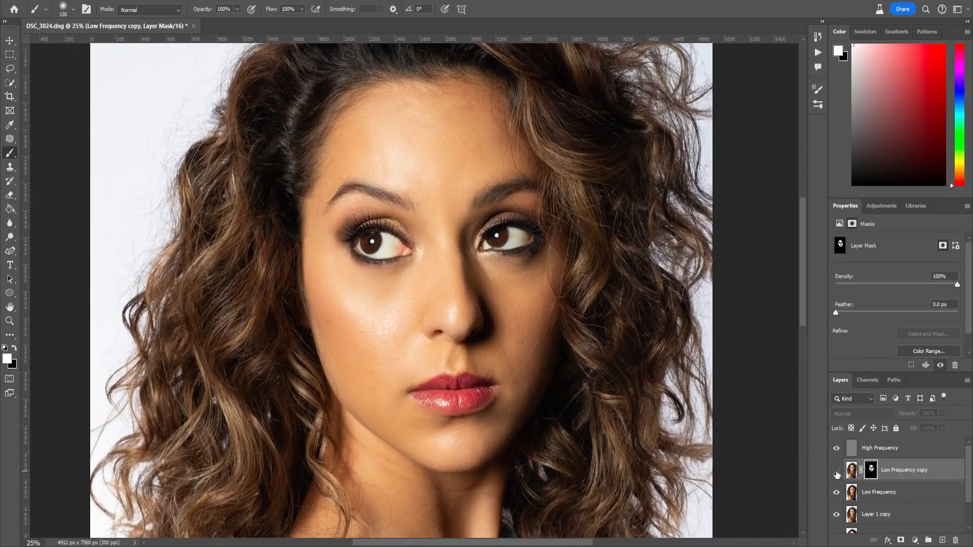
click(837, 470)
key(ctrl+minus)
key(ctrl+minus)
key(ctrl+plus)
key(ctrl+plus)
scroll(674, 464, up, 3)
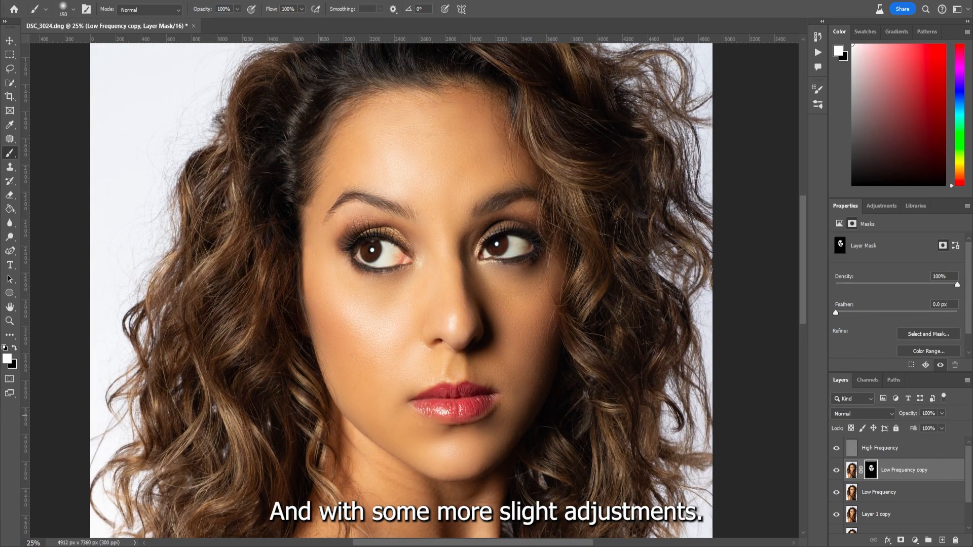
Stamp all visible layers into a new merged layer and place it above the High Frequency layer.
key(ctrl+shift+e)
key(ctrl+z)
key(ctrl+alt+shift+e)
drag(883, 473, 878, 444)
key(ctrl+minus)
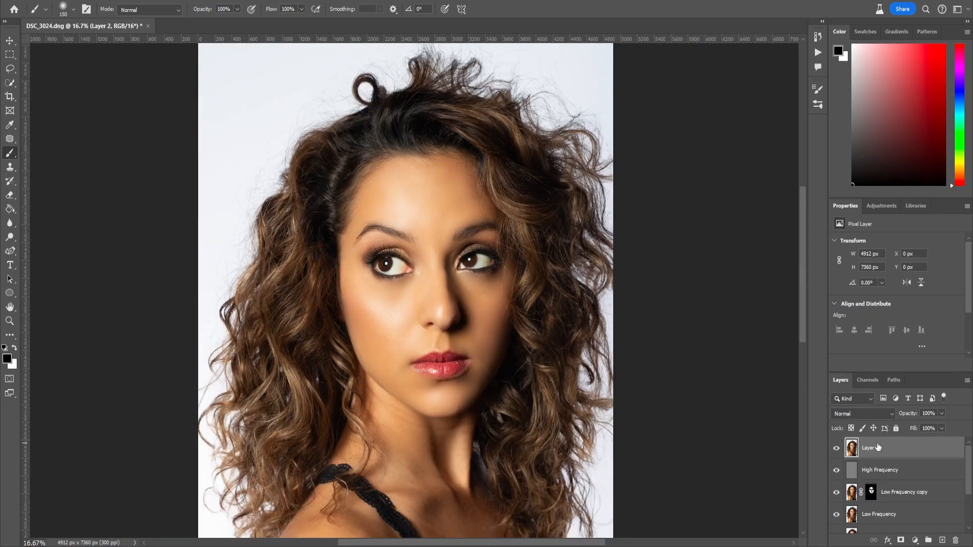